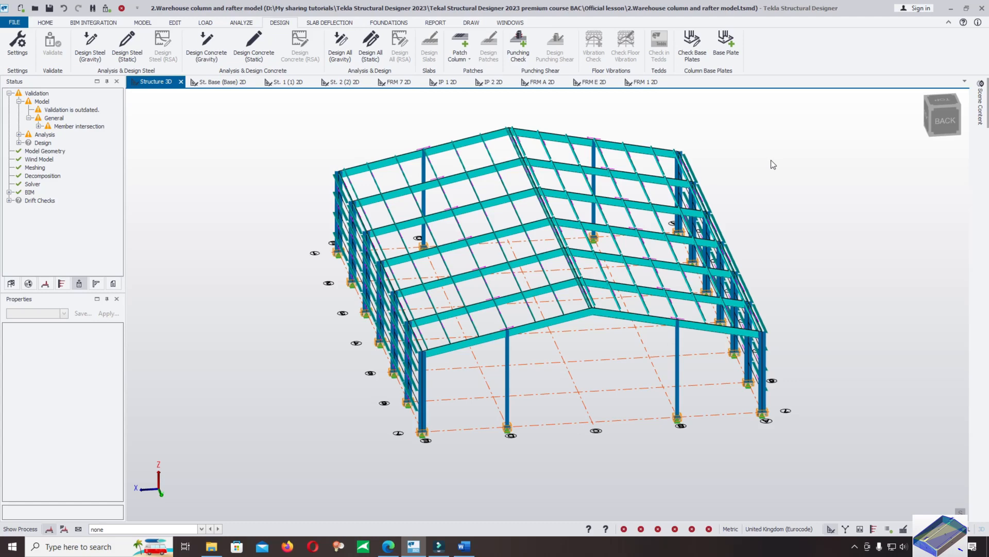
Orbit the warehouse frame model to view it from another angle
{"action": "mouse_move", "coordinate": [771, 131]}
{"action": "left_mouse_down"}
{"action": "mouse_move", "coordinate": [811, 273]}
{"action": "mouse_move", "coordinate": [741, 232]}
{"action": "left_mouse_up"}
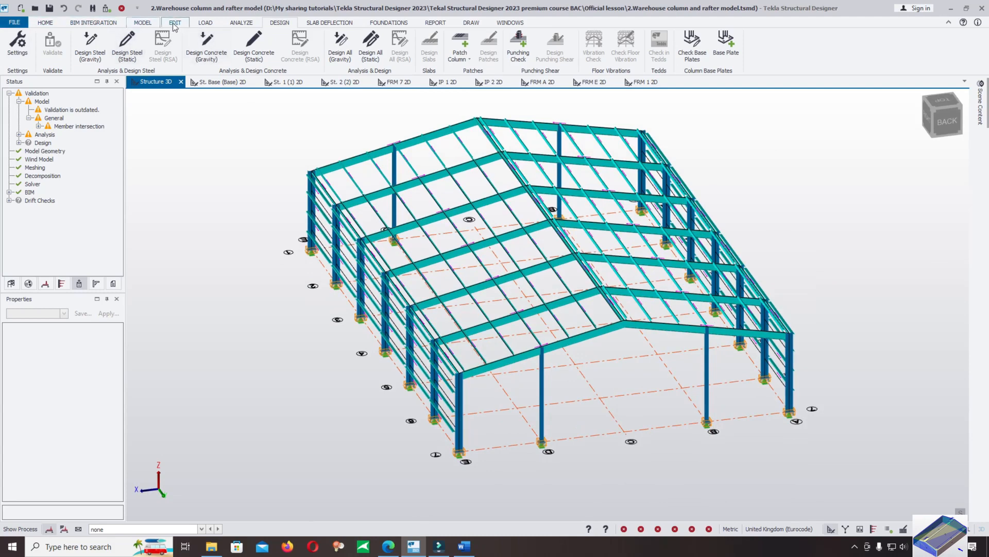
Bring up the Loadcases list from the loading tools with the tree collapsed
{"action": "left_click", "coordinate": [206, 23]}
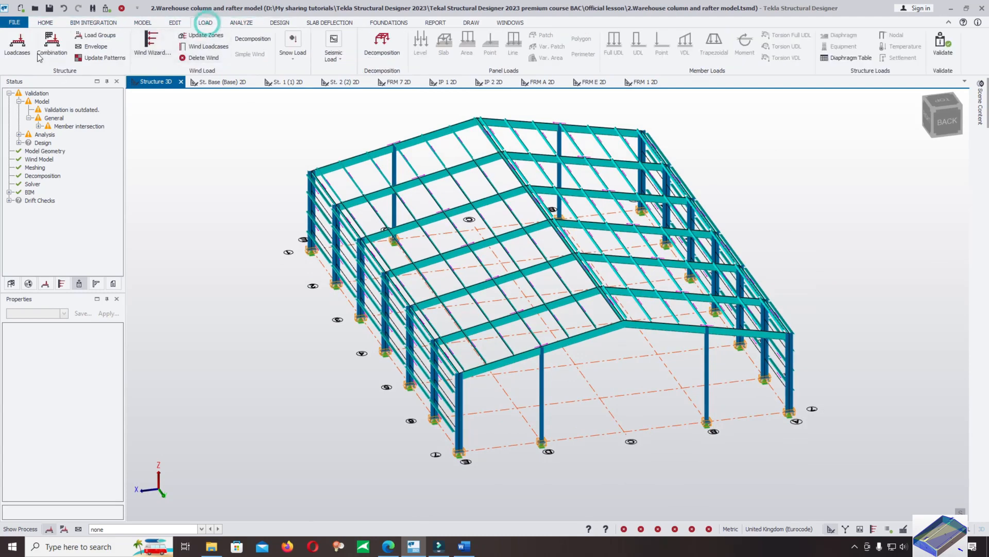
{"action": "left_click", "coordinate": [18, 46]}
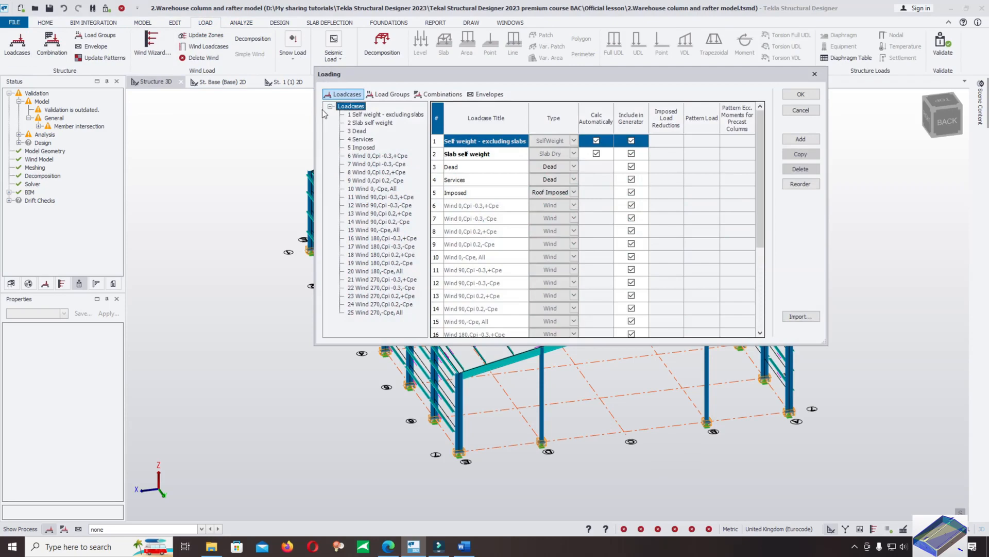
{"action": "left_click", "coordinate": [329, 105]}
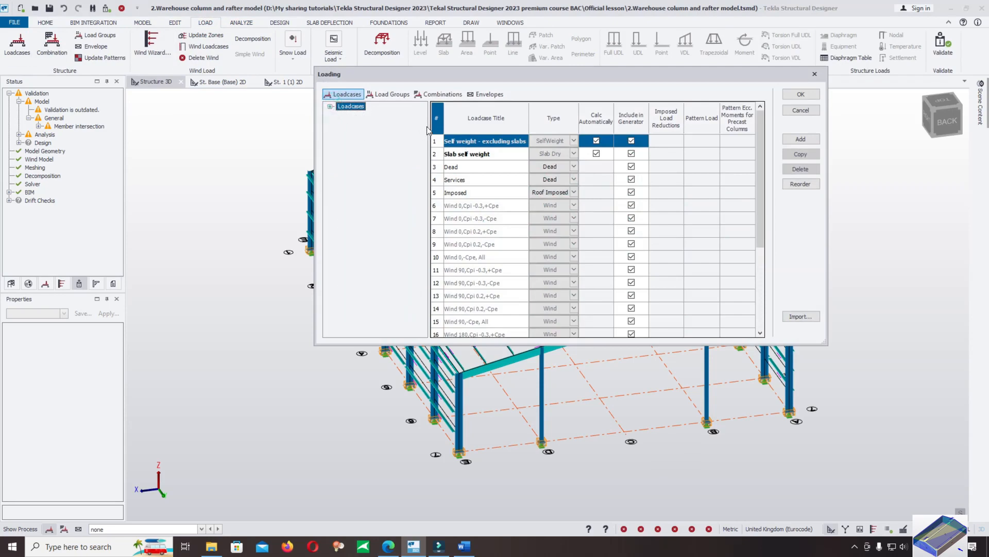
{"action": "mouse_move", "coordinate": [759, 156]}
{"action": "left_mouse_down"}
{"action": "mouse_move", "coordinate": [760, 231]}
{"action": "mouse_move", "coordinate": [760, 140]}
{"action": "left_mouse_up"}
Review the Dead, Imposed and Wind 0,Cpi -0.3,-Cpe load case rows in turn
{"action": "left_click", "coordinate": [458, 154]}
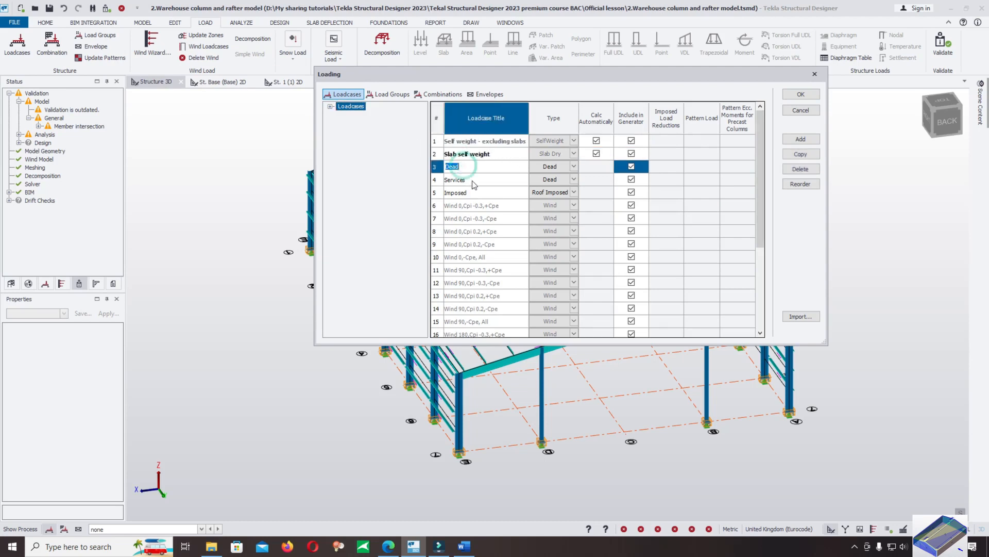
{"action": "left_click", "coordinate": [456, 193]}
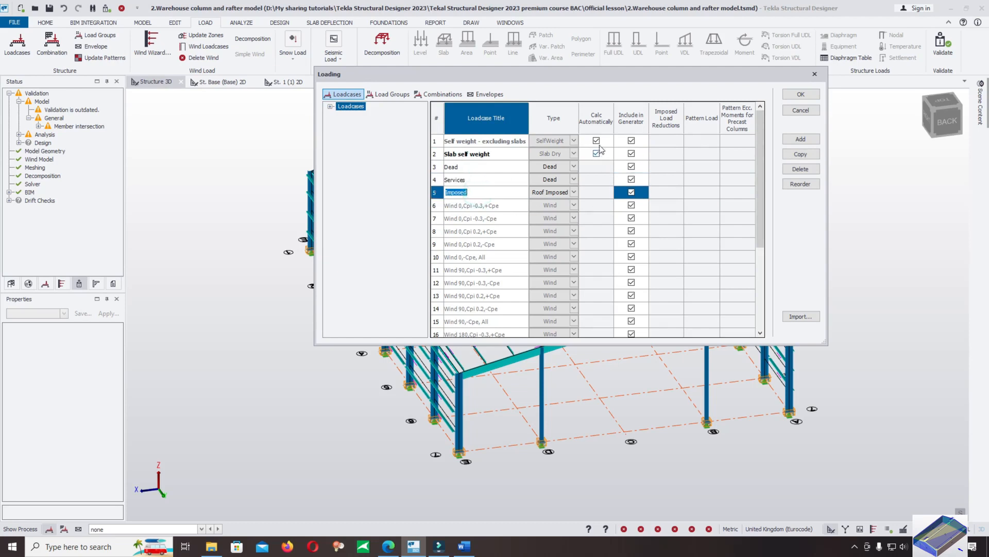
{"action": "mouse_move", "coordinate": [759, 184]}
{"action": "left_mouse_down"}
{"action": "mouse_move", "coordinate": [758, 250]}
{"action": "mouse_move", "coordinate": [757, 153]}
{"action": "left_mouse_up"}
{"action": "left_click", "coordinate": [467, 206]}
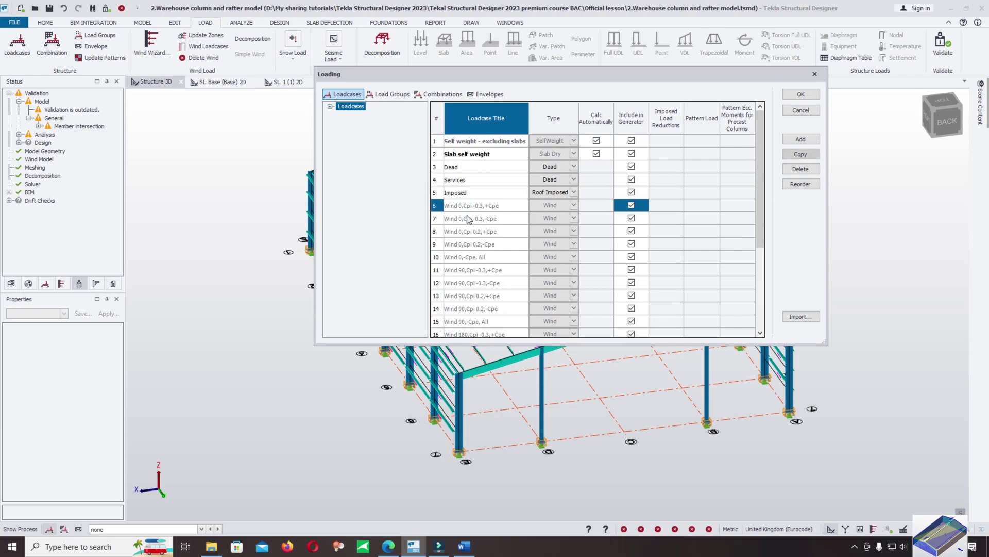
{"action": "left_click", "coordinate": [807, 96]}
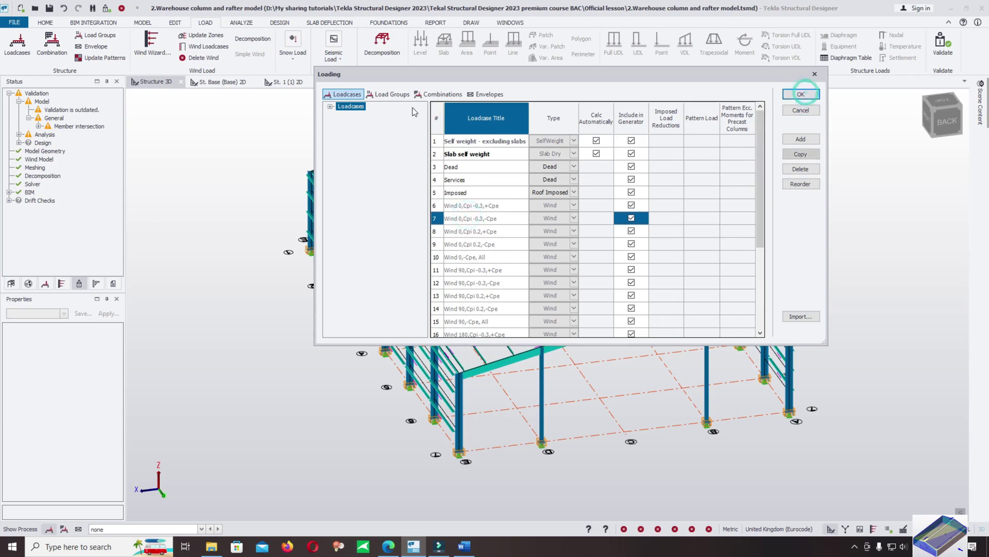
Review the Combinations list, then show 1 Envelope and its included combinations
{"action": "left_click", "coordinate": [440, 94]}
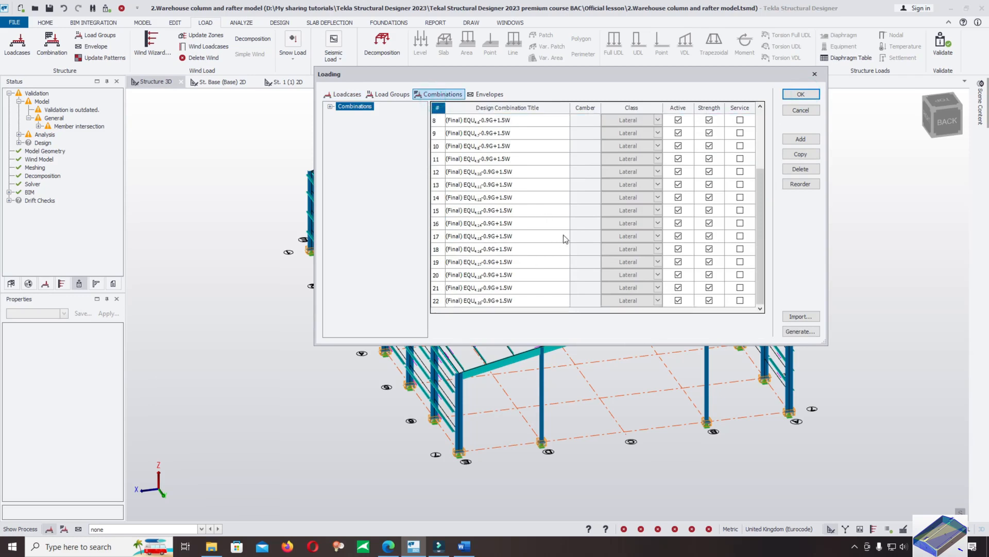
{"action": "scroll", "coordinate": [465, 201], "scroll_direction": "up", "scroll_amount": 3}
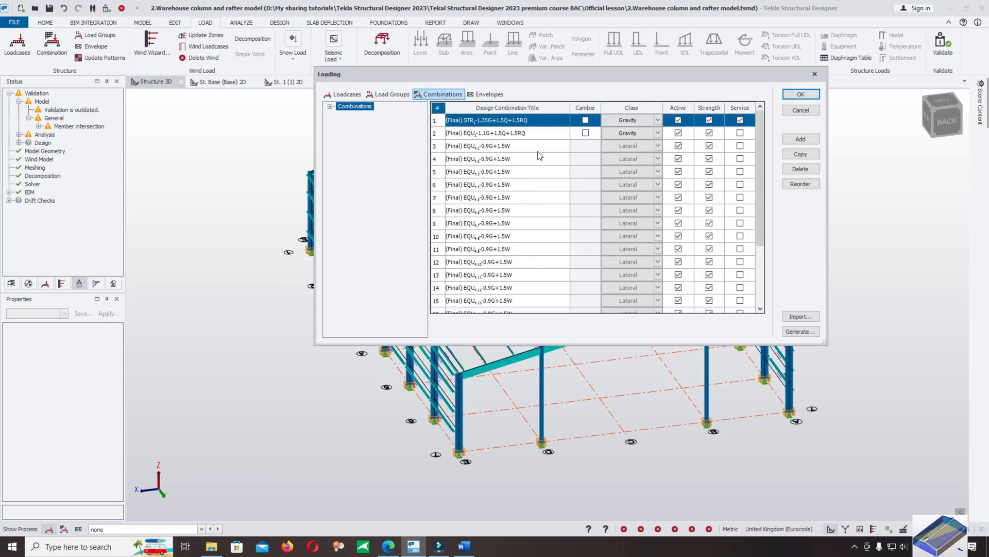
{"action": "scroll", "coordinate": [552, 171], "scroll_direction": "down", "scroll_amount": 3}
{"action": "scroll", "coordinate": [543, 241], "scroll_direction": "up", "scroll_amount": 3}
{"action": "left_click", "coordinate": [486, 93]}
{"action": "left_click", "coordinate": [363, 115]}
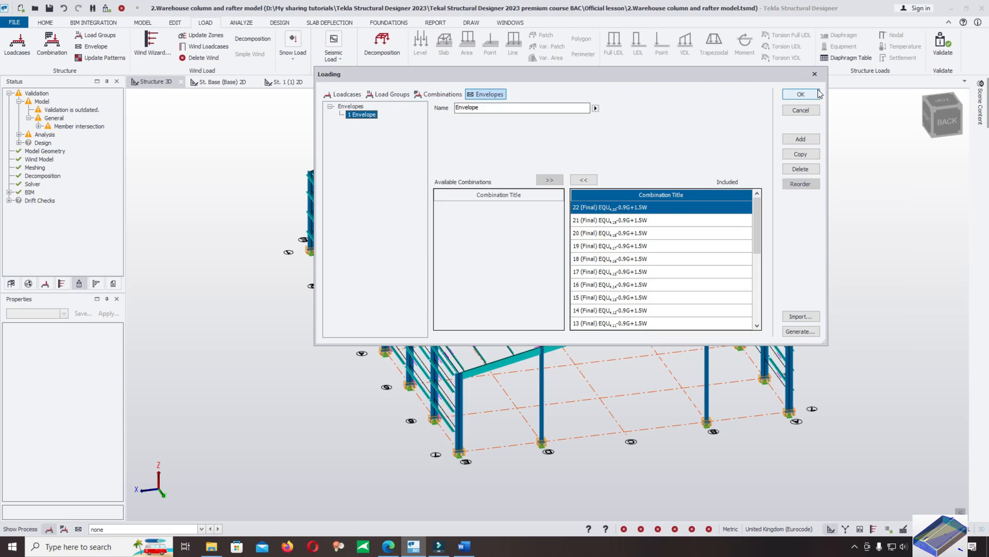
Accept the Loading dialog and return to the 3D model with the modelling tools
{"action": "left_click", "coordinate": [801, 94]}
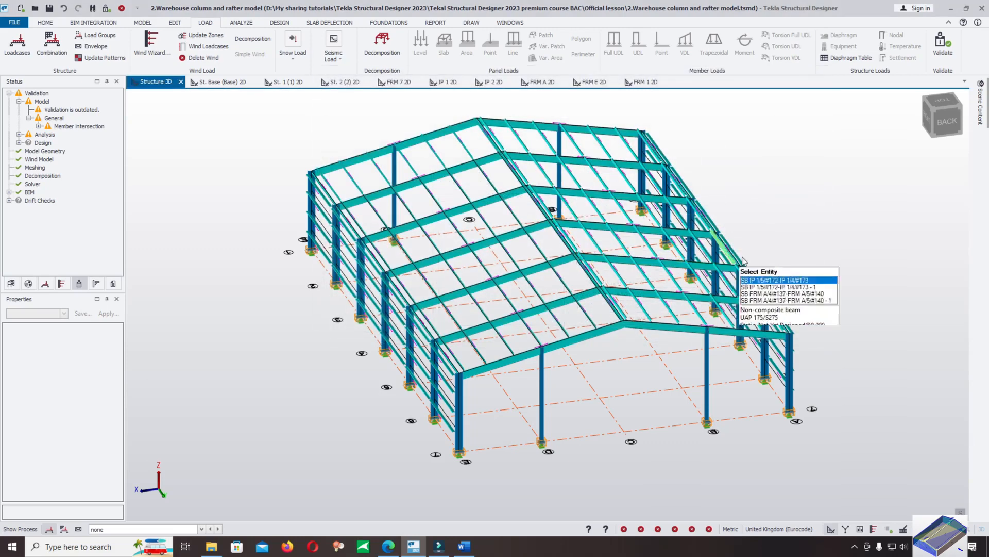
{"action": "left_click_drag", "start_coordinate": [481, 335], "coordinate": [321, 454]}
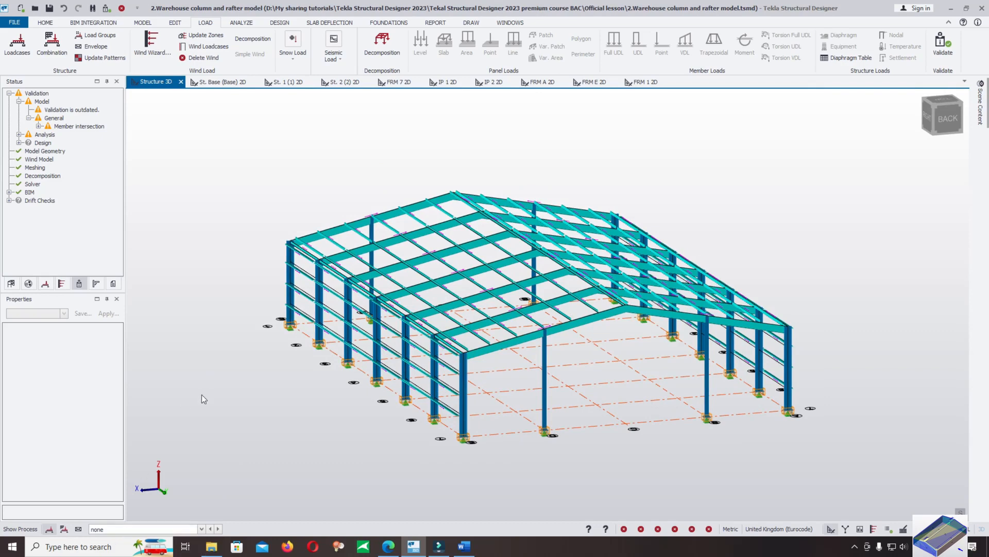
{"action": "left_click", "coordinate": [142, 22]}
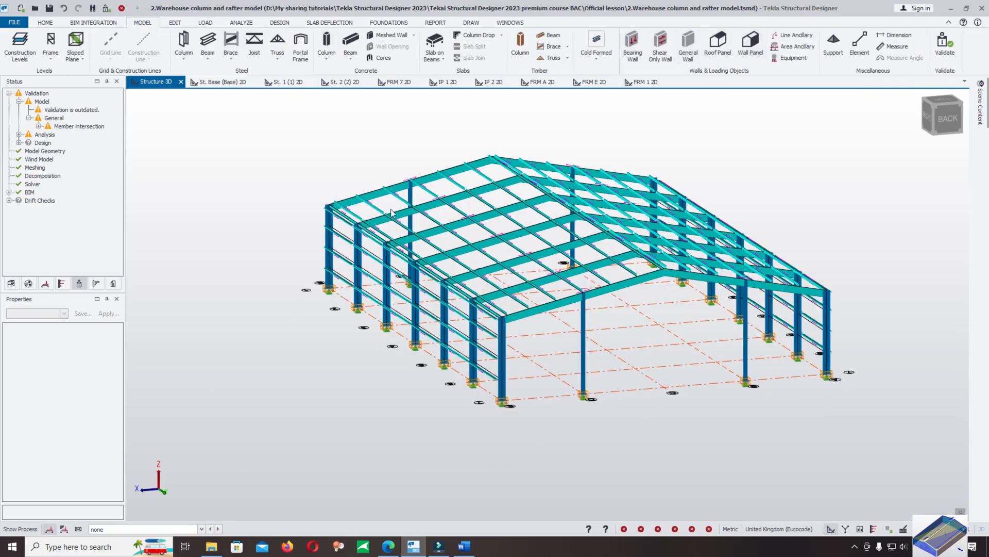
{"action": "left_click_drag", "start_coordinate": [385, 208], "coordinate": [357, 224]}
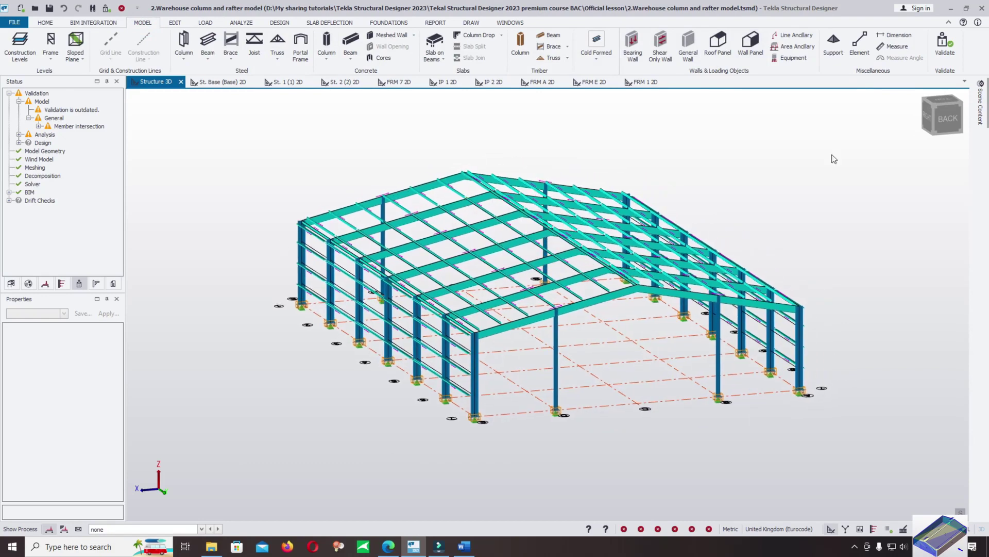
Tick Wind Panels and Roof Panels in Scene Content to display them on the model
{"action": "left_click", "coordinate": [980, 99]}
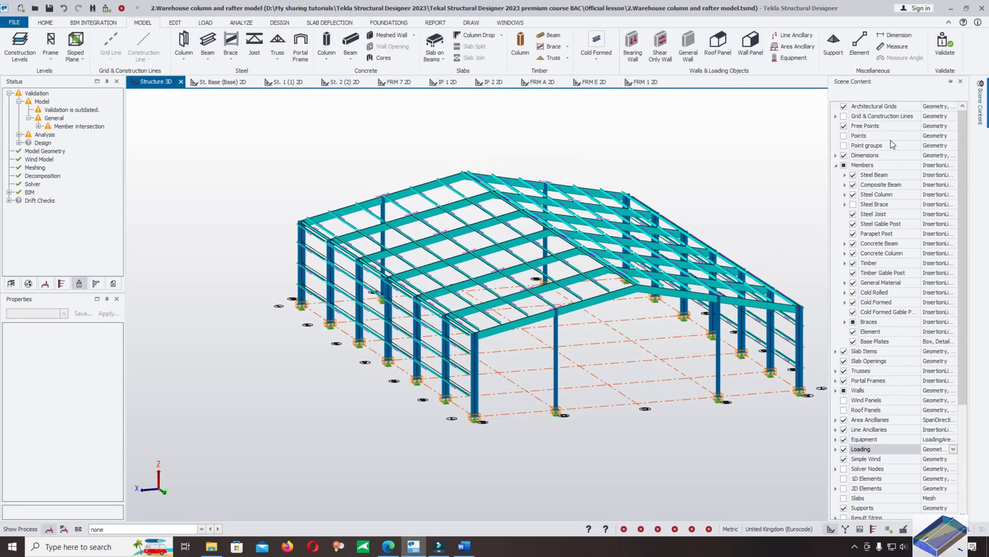
{"action": "left_click", "coordinate": [835, 165]}
{"action": "left_click", "coordinate": [844, 224]}
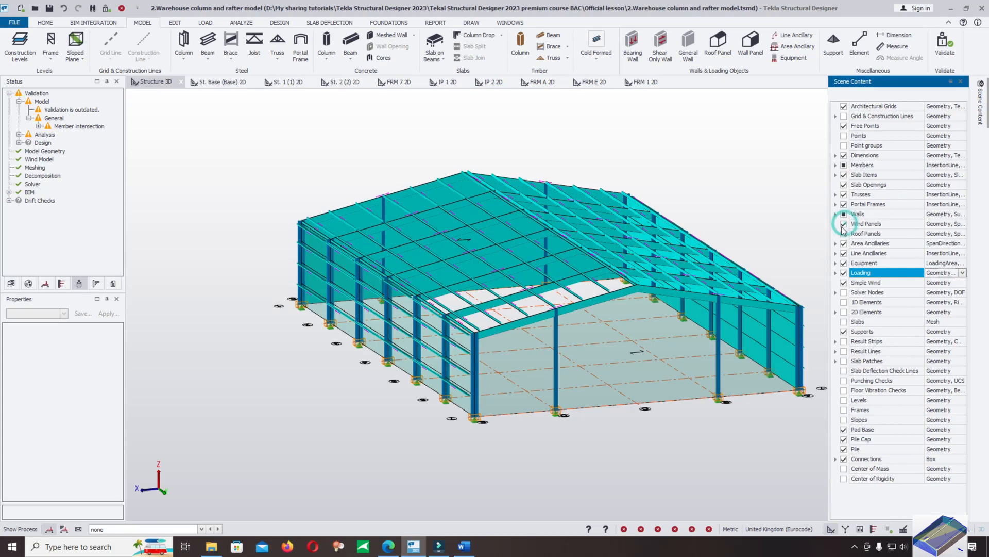
{"action": "left_click", "coordinate": [844, 234]}
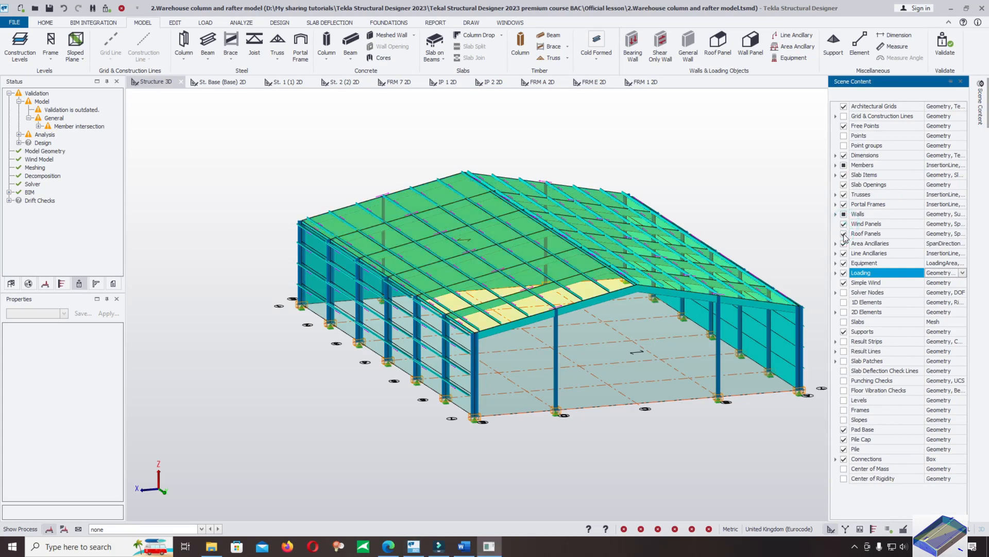
{"action": "left_click", "coordinate": [322, 320]}
{"action": "left_click_drag", "start_coordinate": [322, 320], "coordinate": [403, 203]}
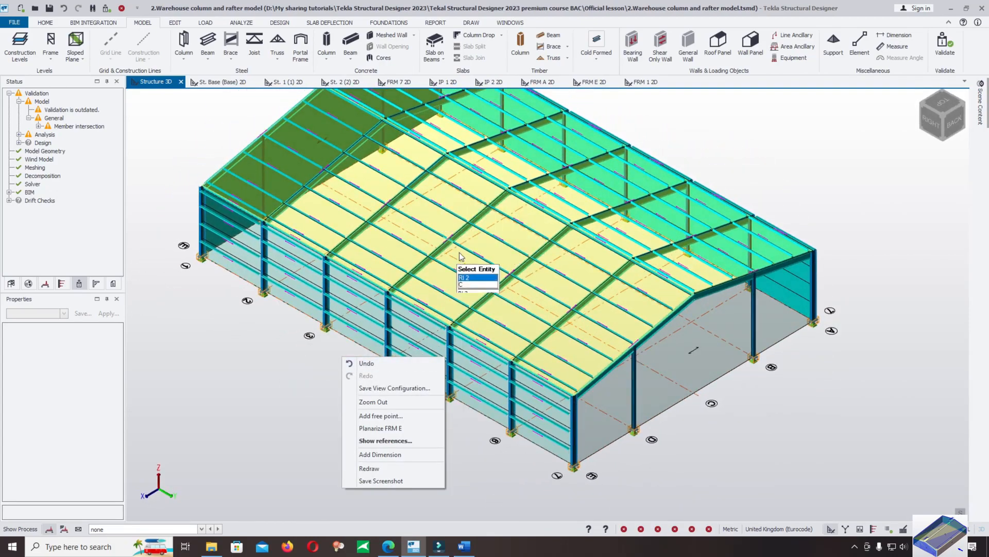
{"action": "left_click", "coordinate": [480, 270]}
{"action": "scroll", "coordinate": [494, 263], "scroll_direction": "down", "scroll_amount": 3}
{"action": "scroll", "coordinate": [699, 247], "scroll_direction": "up", "scroll_amount": 3}
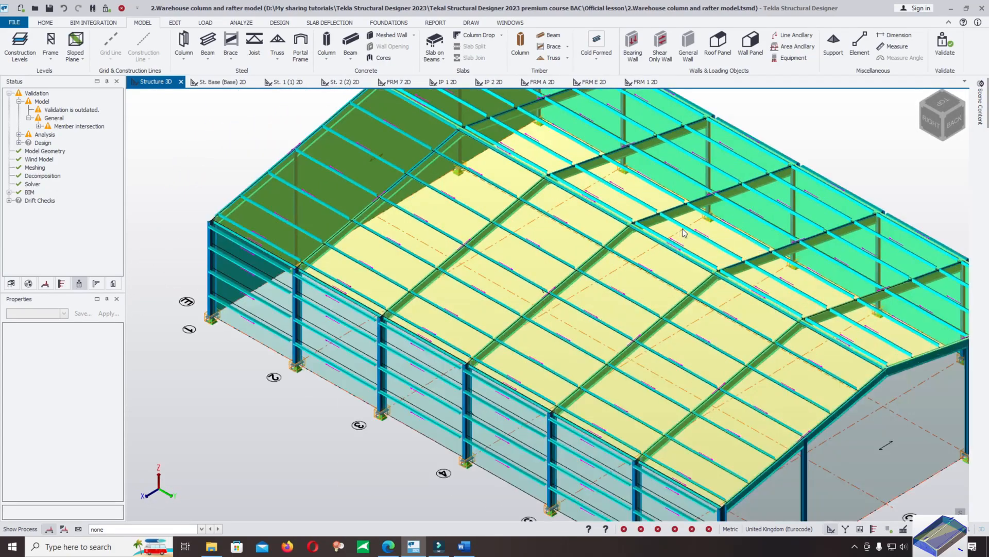
{"action": "scroll", "coordinate": [618, 294], "scroll_direction": "up", "scroll_amount": 3}
{"action": "scroll", "coordinate": [524, 307], "scroll_direction": "up", "scroll_amount": 2}
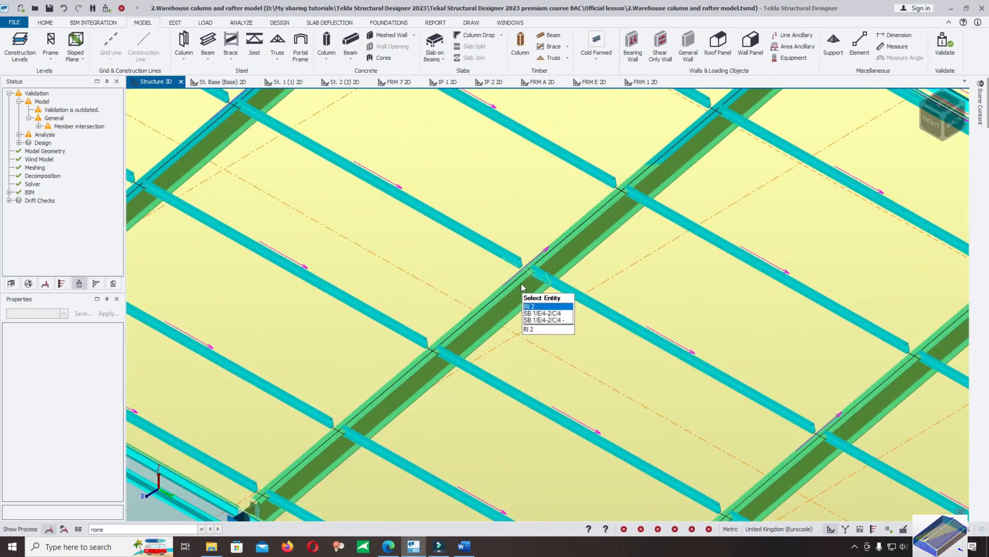
{"action": "scroll", "coordinate": [521, 283], "scroll_direction": "up", "scroll_amount": 4}
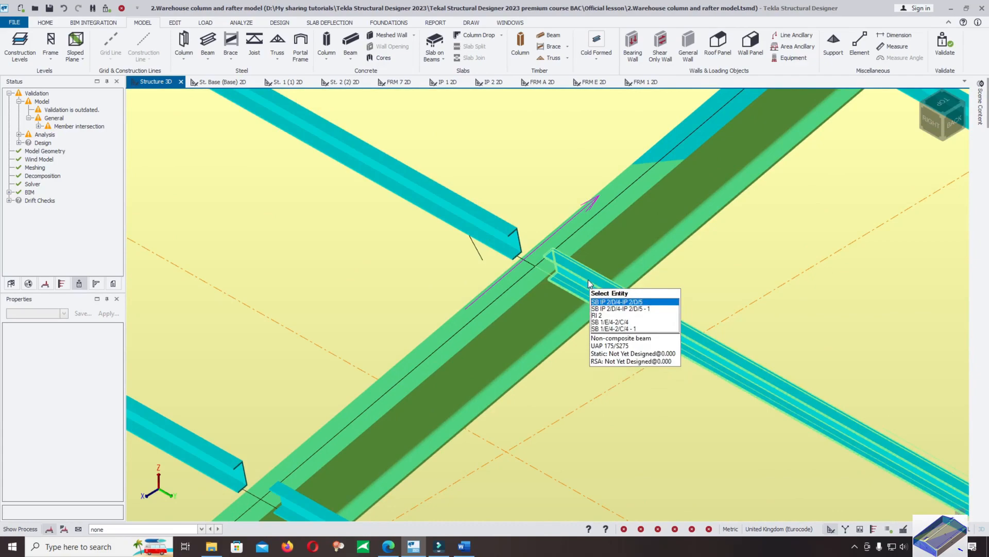
{"action": "scroll", "coordinate": [592, 302], "scroll_direction": "down", "scroll_amount": 3}
{"action": "scroll", "coordinate": [572, 286], "scroll_direction": "down", "scroll_amount": 4}
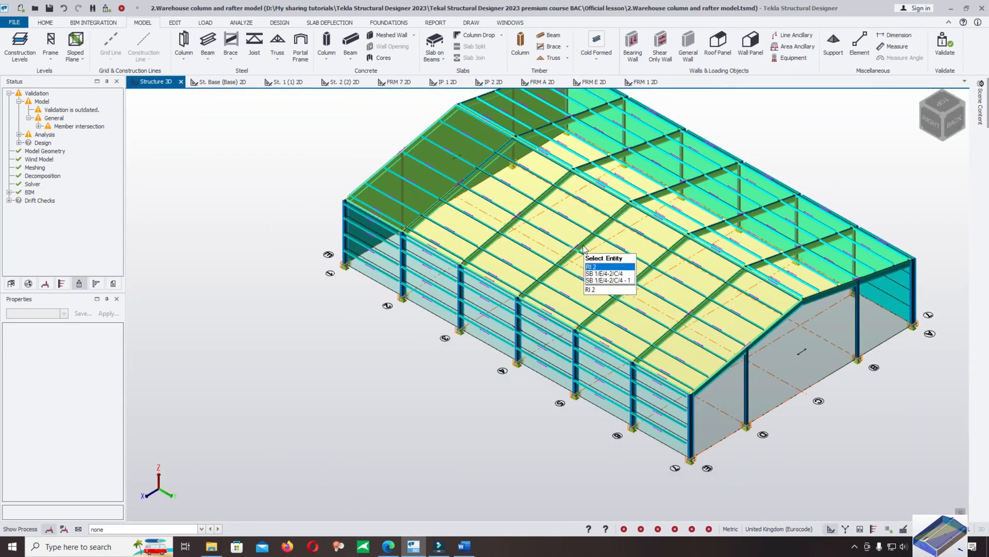
{"action": "scroll", "coordinate": [583, 249], "scroll_direction": "down", "scroll_amount": 3}
{"action": "left_click_drag", "start_coordinate": [758, 214], "coordinate": [585, 235]}
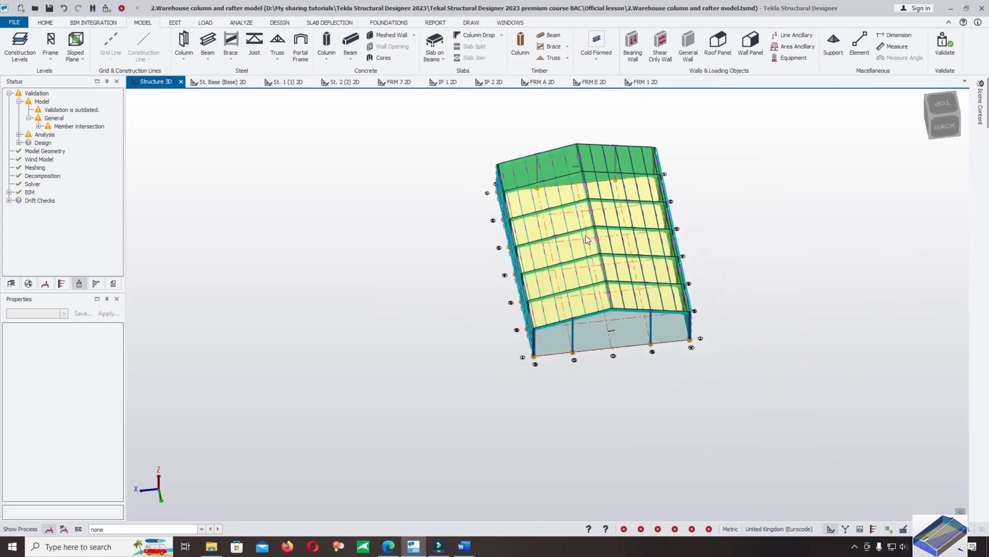
{"action": "scroll", "coordinate": [618, 224], "scroll_direction": "up", "scroll_amount": 4}
{"action": "scroll", "coordinate": [642, 215], "scroll_direction": "up", "scroll_amount": 6}
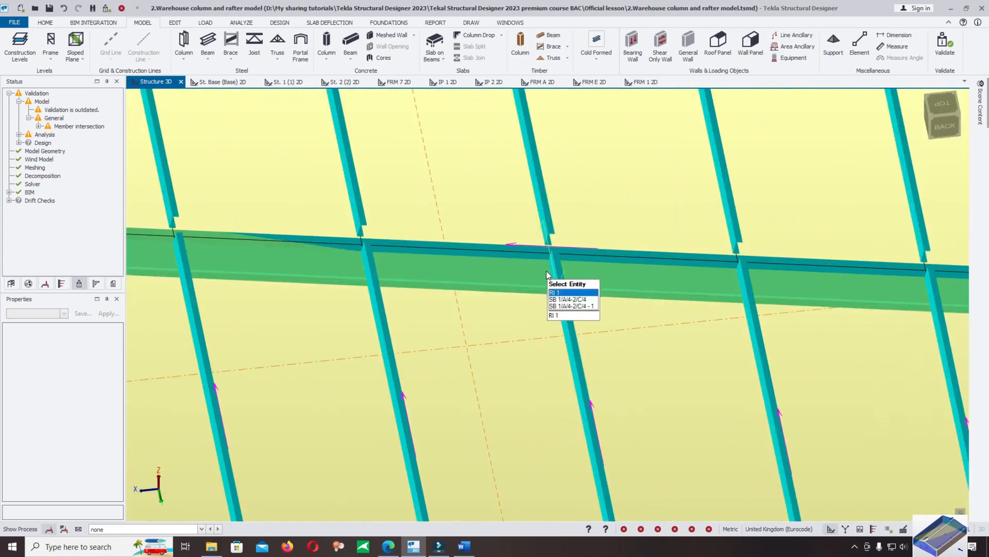
{"action": "scroll", "coordinate": [541, 270], "scroll_direction": "down", "scroll_amount": 5}
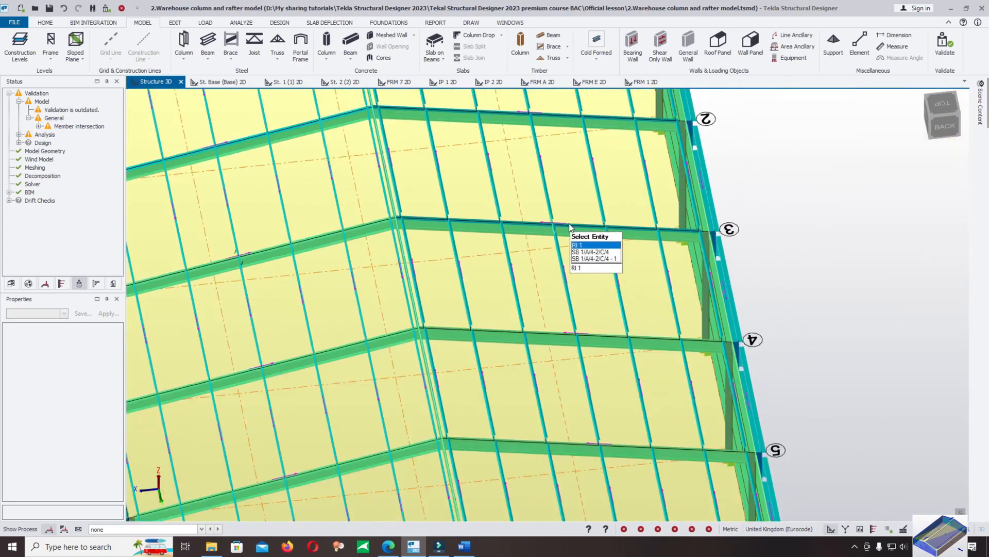
{"action": "scroll", "coordinate": [572, 248], "scroll_direction": "down", "scroll_amount": 4}
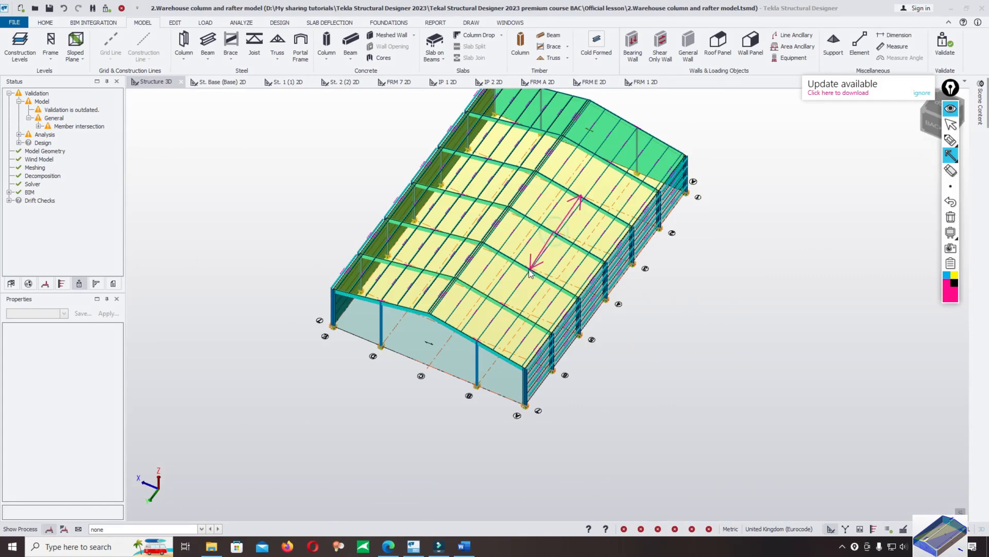
{"action": "left_click", "coordinate": [483, 201]}
{"action": "key", "text": "Escape"}
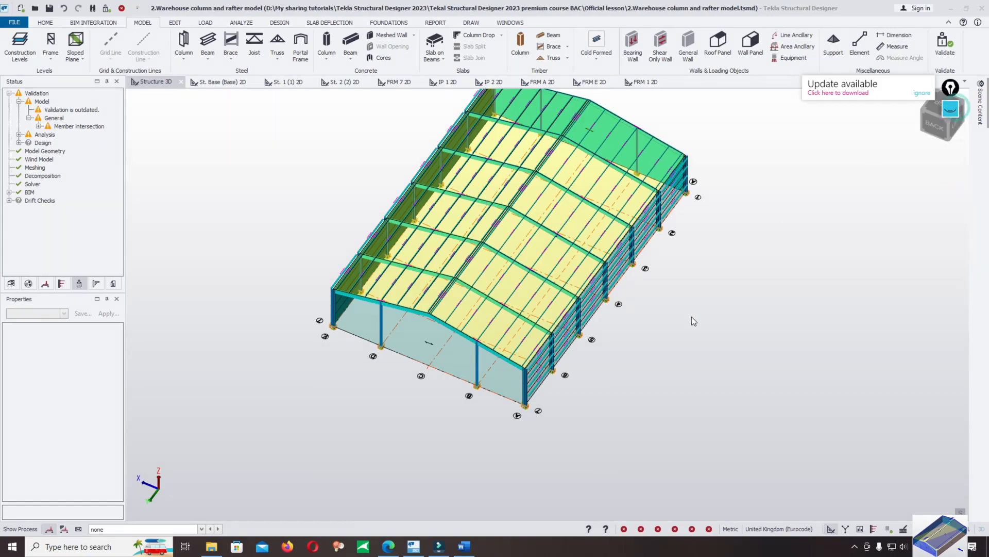
{"action": "left_click_drag", "start_coordinate": [692, 317], "coordinate": [546, 282]}
{"action": "scroll", "coordinate": [547, 282], "scroll_direction": "up", "scroll_amount": 5}
{"action": "scroll", "coordinate": [610, 328], "scroll_direction": "up", "scroll_amount": 3}
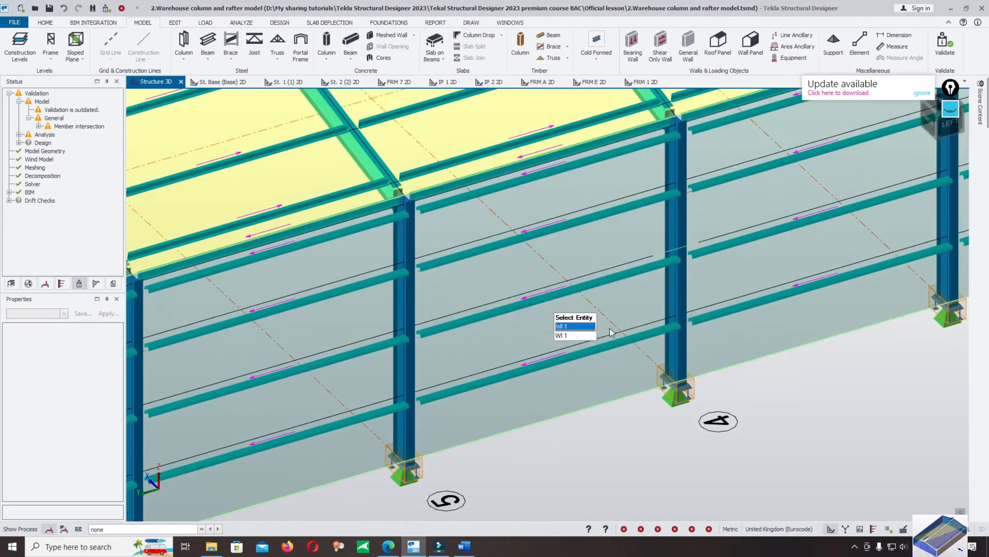
{"action": "scroll", "coordinate": [639, 343], "scroll_direction": "up", "scroll_amount": 2}
{"action": "scroll", "coordinate": [627, 218], "scroll_direction": "up", "scroll_amount": 2}
{"action": "scroll", "coordinate": [654, 187], "scroll_direction": "down", "scroll_amount": 3}
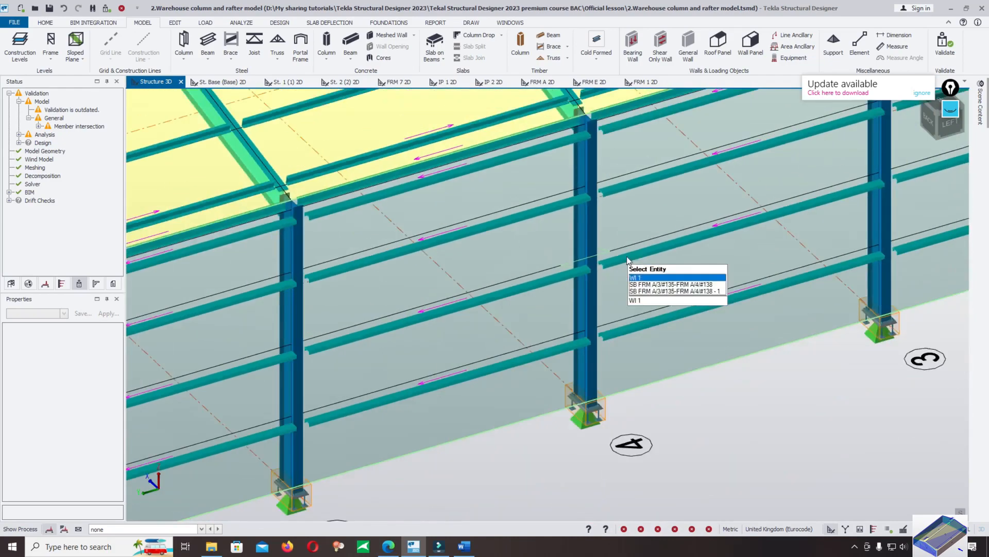
{"action": "scroll", "coordinate": [649, 232], "scroll_direction": "down", "scroll_amount": 4}
{"action": "scroll", "coordinate": [641, 301], "scroll_direction": "up", "scroll_amount": 6}
{"action": "scroll", "coordinate": [582, 278], "scroll_direction": "up", "scroll_amount": 4}
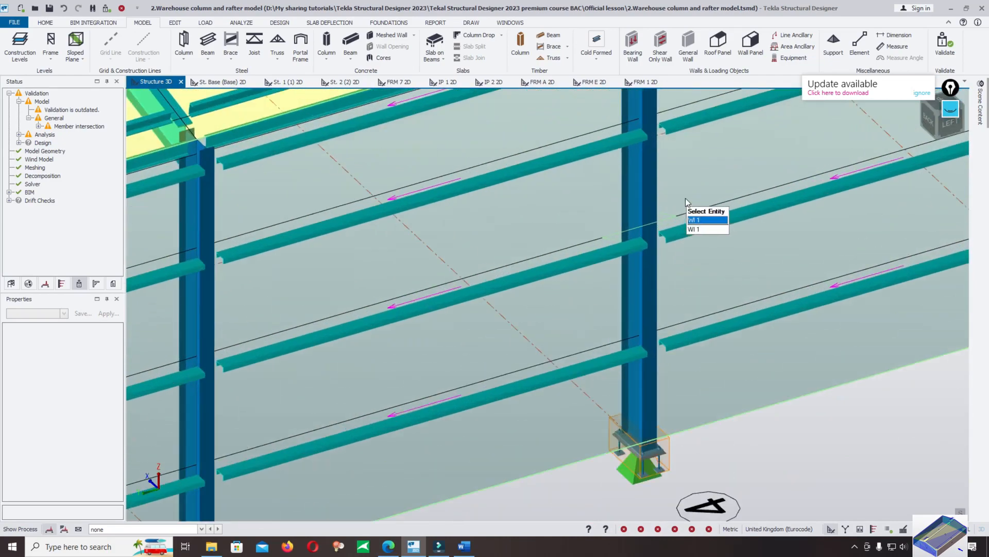
{"action": "scroll", "coordinate": [684, 200], "scroll_direction": "down", "scroll_amount": 6}
{"action": "scroll", "coordinate": [641, 288], "scroll_direction": "down", "scroll_amount": 1}
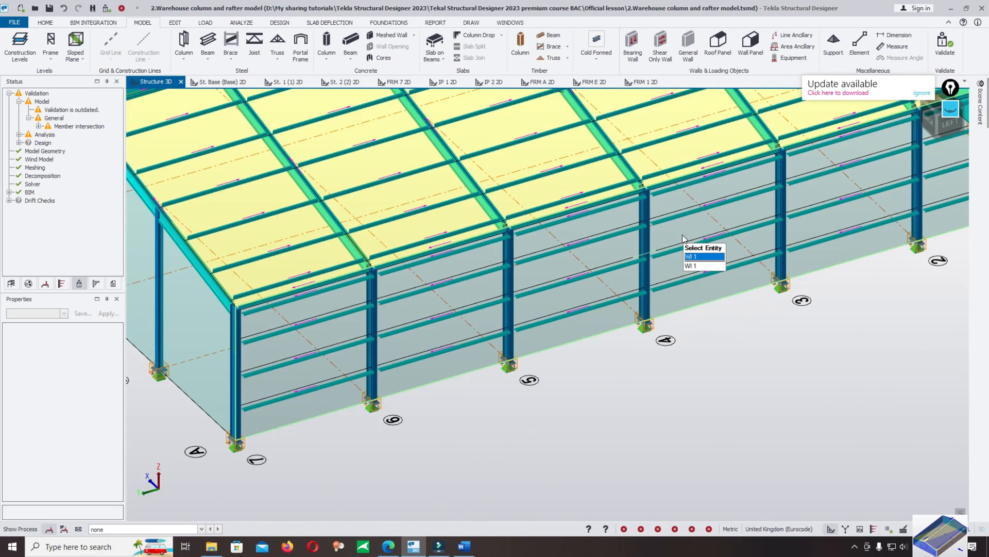
{"action": "scroll", "coordinate": [679, 234], "scroll_direction": "down", "scroll_amount": 3}
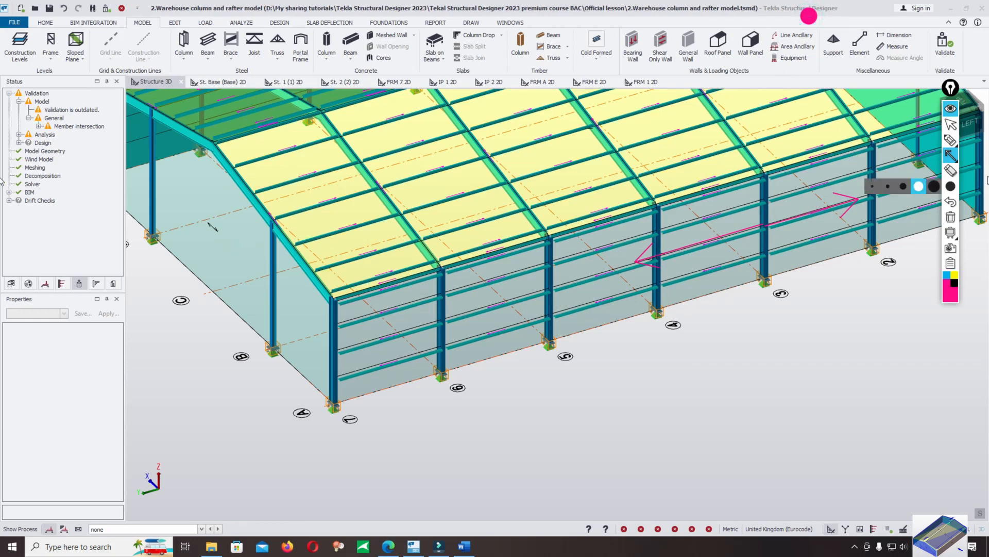
{"action": "left_click_drag", "start_coordinate": [213, 226], "coordinate": [291, 302]}
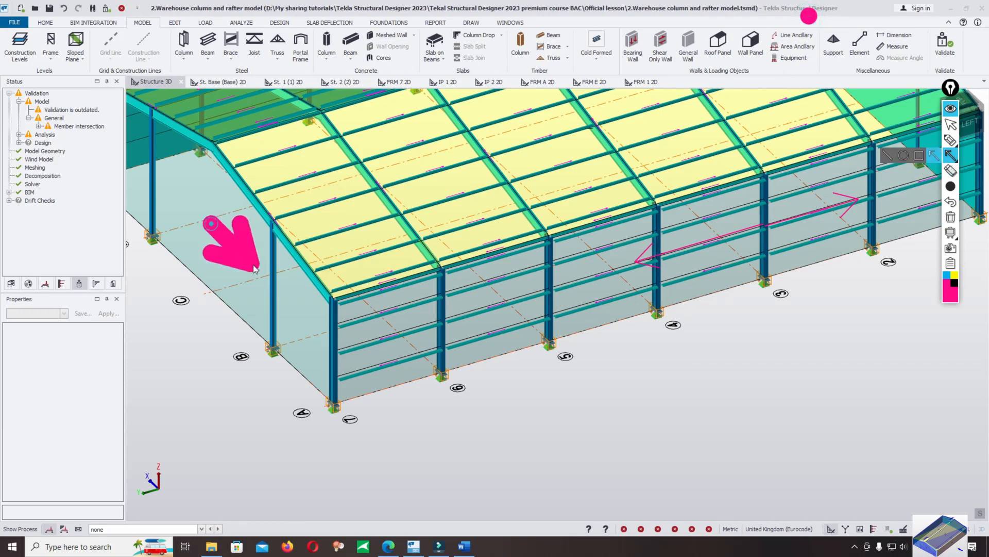
{"action": "left_click_drag", "start_coordinate": [192, 211], "coordinate": [130, 169]}
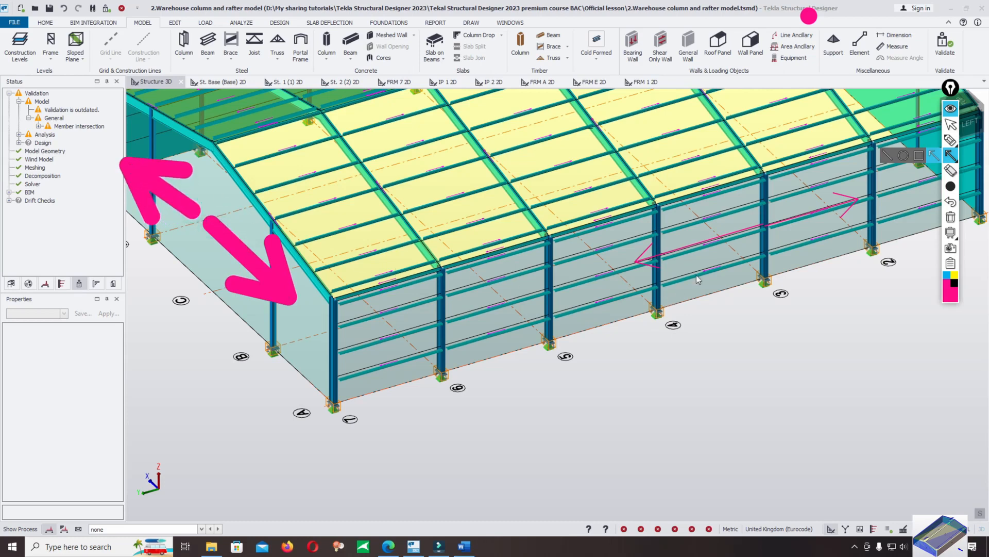
{"action": "left_click", "coordinate": [952, 220]}
{"action": "scroll", "coordinate": [703, 320], "scroll_direction": "down", "scroll_amount": 3}
{"action": "scroll", "coordinate": [662, 349], "scroll_direction": "down", "scroll_amount": 2}
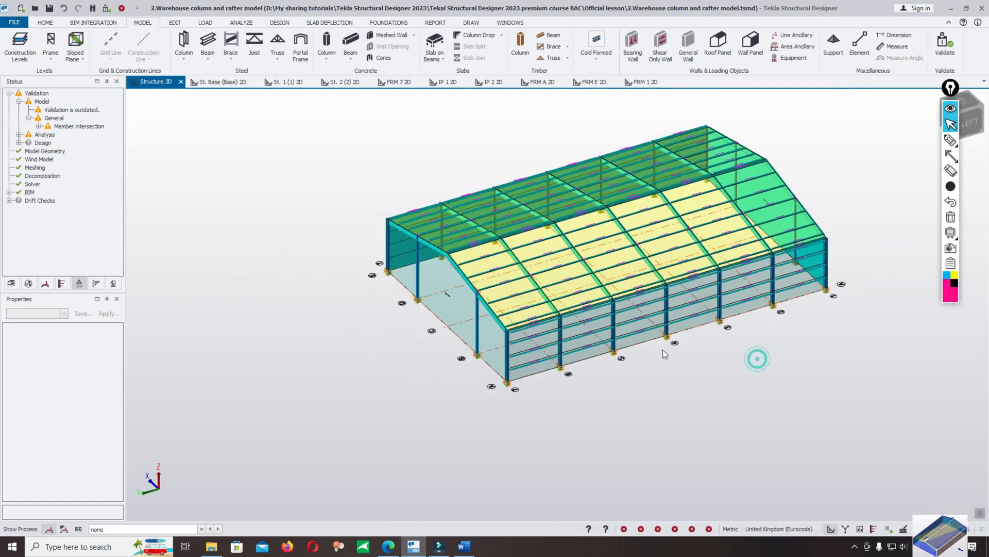
{"action": "scroll", "coordinate": [691, 333], "scroll_direction": "up", "scroll_amount": 3}
{"action": "scroll", "coordinate": [691, 333], "scroll_direction": "down", "scroll_amount": 3}
{"action": "scroll", "coordinate": [619, 325], "scroll_direction": "up", "scroll_amount": 4}
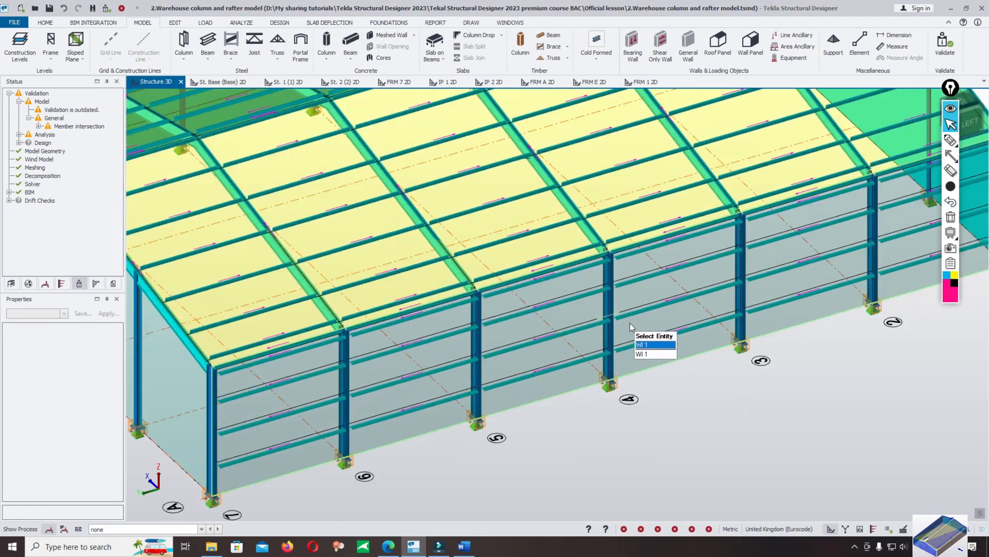
{"action": "scroll", "coordinate": [589, 308], "scroll_direction": "up", "scroll_amount": 3}
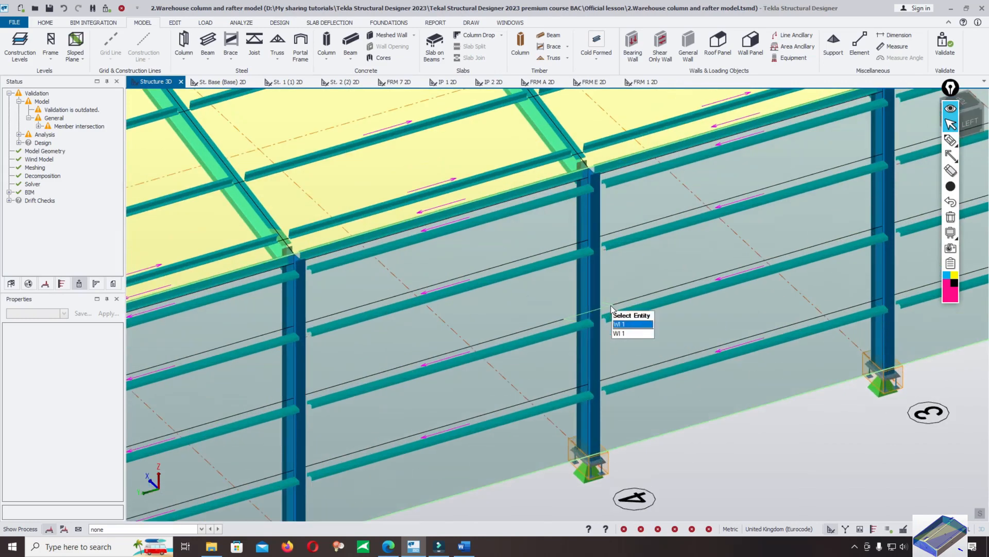
{"action": "scroll", "coordinate": [603, 299], "scroll_direction": "up", "scroll_amount": 5}
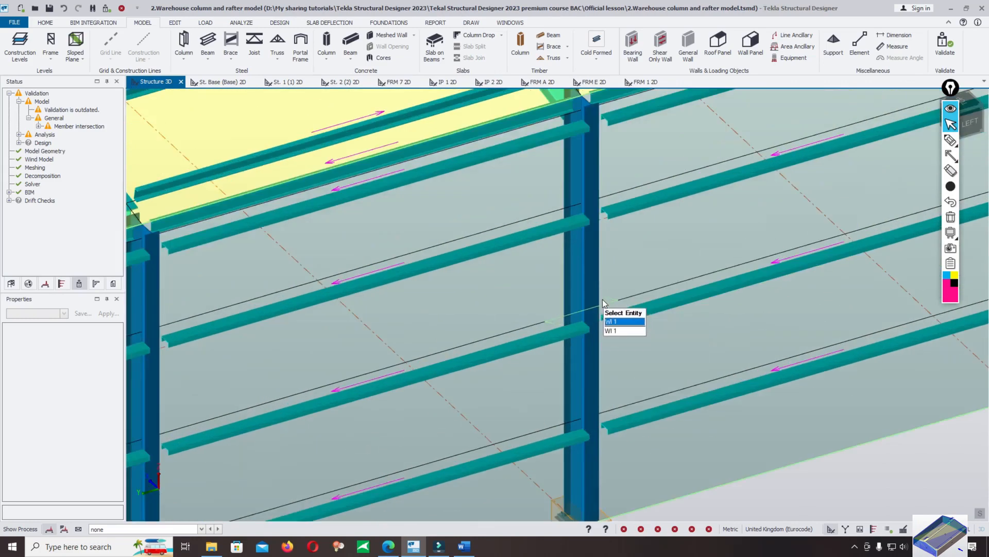
{"action": "scroll", "coordinate": [636, 288], "scroll_direction": "down", "scroll_amount": 3}
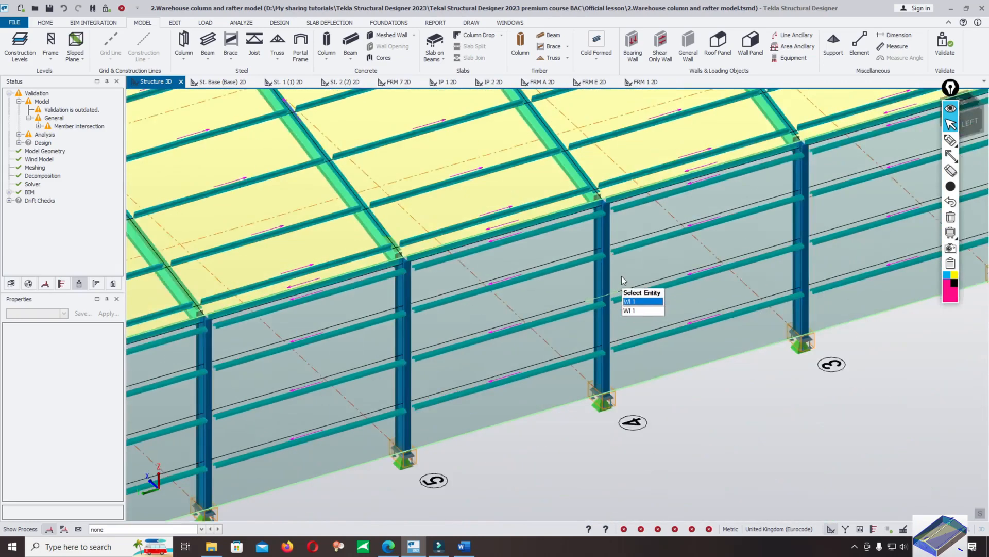
{"action": "scroll", "coordinate": [622, 276], "scroll_direction": "down", "scroll_amount": 5}
{"action": "mouse_move", "coordinate": [646, 308]}
{"action": "left_mouse_down"}
{"action": "mouse_move", "coordinate": [528, 427]}
{"action": "mouse_move", "coordinate": [809, 434]}
{"action": "mouse_move", "coordinate": [597, 322]}
{"action": "left_mouse_up"}
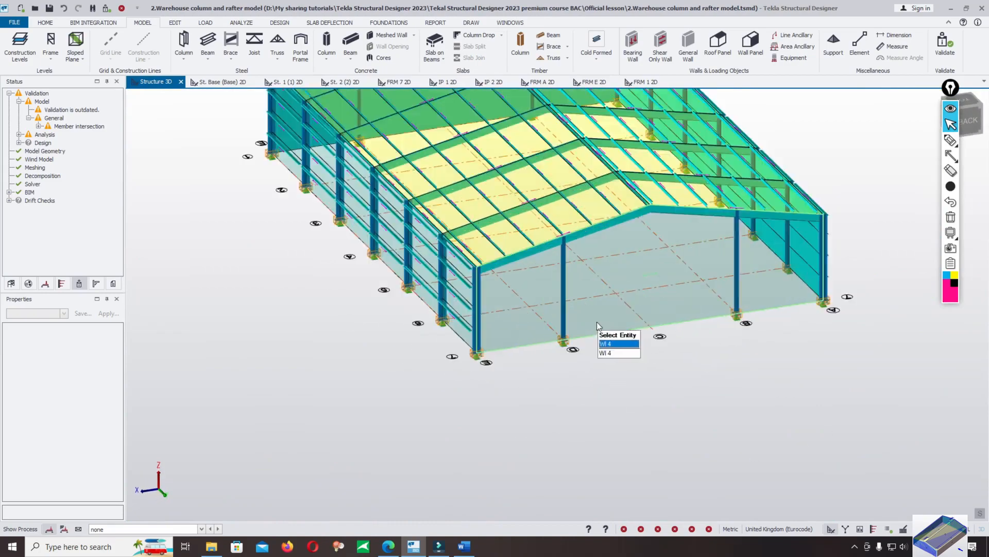
{"action": "scroll", "coordinate": [597, 322], "scroll_direction": "up", "scroll_amount": 3}
{"action": "scroll", "coordinate": [544, 435], "scroll_direction": "down", "scroll_amount": 3}
{"action": "scroll", "coordinate": [608, 367], "scroll_direction": "up", "scroll_amount": 4}
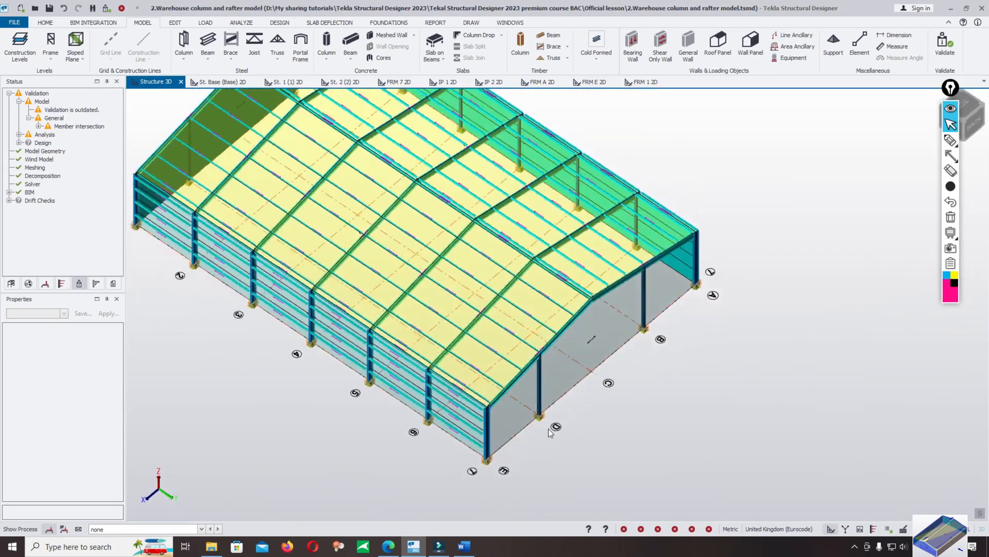
{"action": "scroll", "coordinate": [430, 306], "scroll_direction": "down", "scroll_amount": 2}
{"action": "mouse_move", "coordinate": [429, 325]}
{"action": "left_mouse_down"}
{"action": "mouse_move", "coordinate": [372, 421]}
{"action": "mouse_move", "coordinate": [398, 406]}
{"action": "left_mouse_up"}
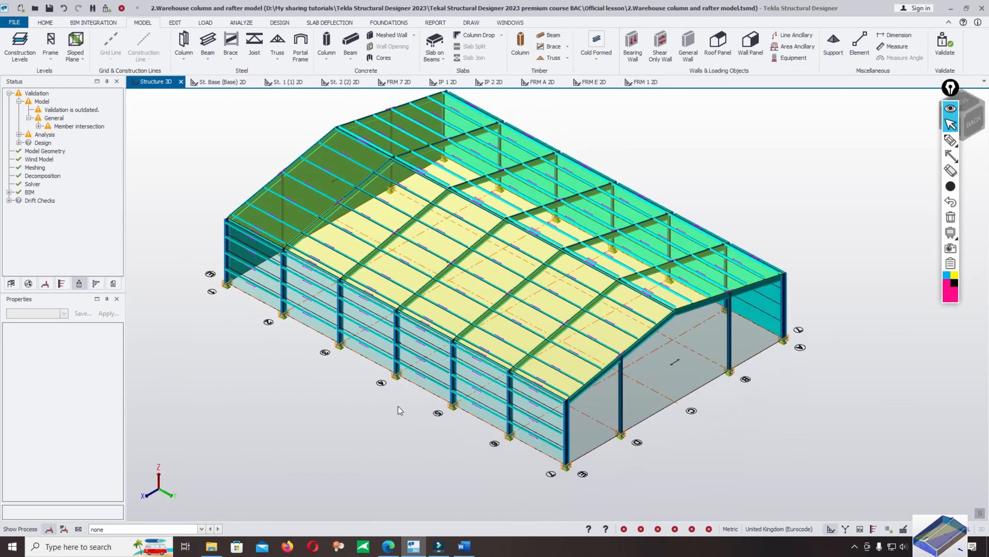
{"action": "scroll", "coordinate": [681, 379], "scroll_direction": "up", "scroll_amount": 4}
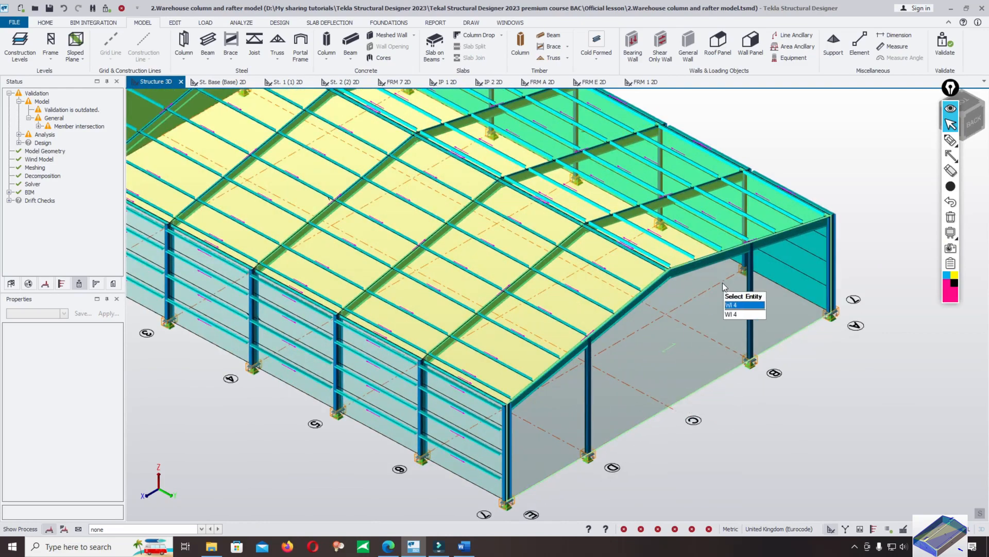
{"action": "scroll", "coordinate": [710, 317], "scroll_direction": "down", "scroll_amount": 2}
{"action": "scroll", "coordinate": [696, 348], "scroll_direction": "up", "scroll_amount": 2}
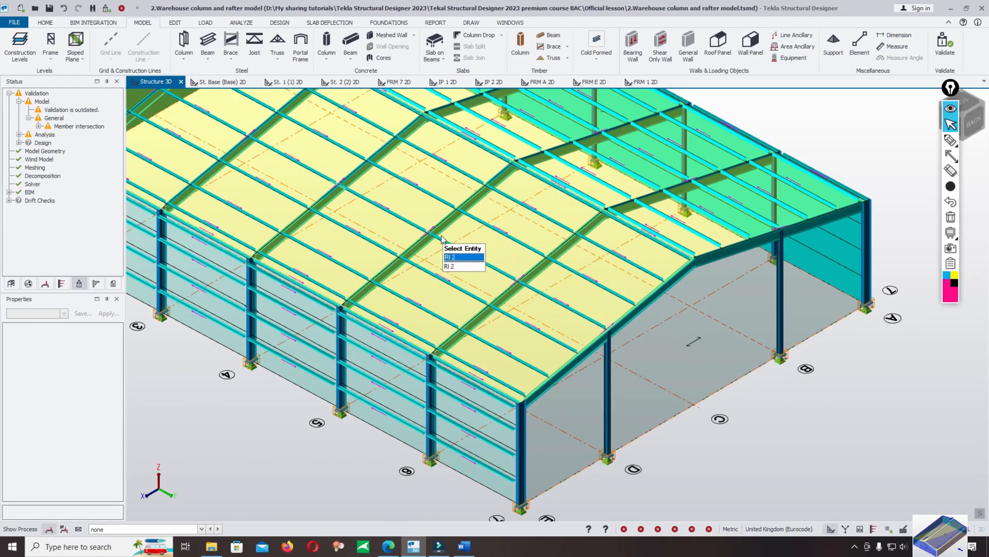
{"action": "scroll", "coordinate": [488, 267], "scroll_direction": "up", "scroll_amount": 2}
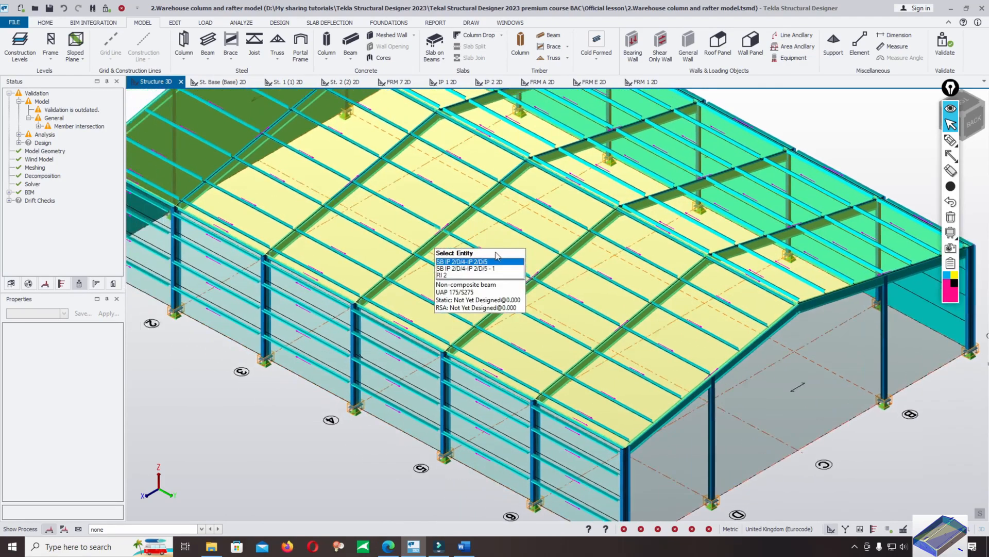
{"action": "scroll", "coordinate": [476, 232], "scroll_direction": "up", "scroll_amount": 3}
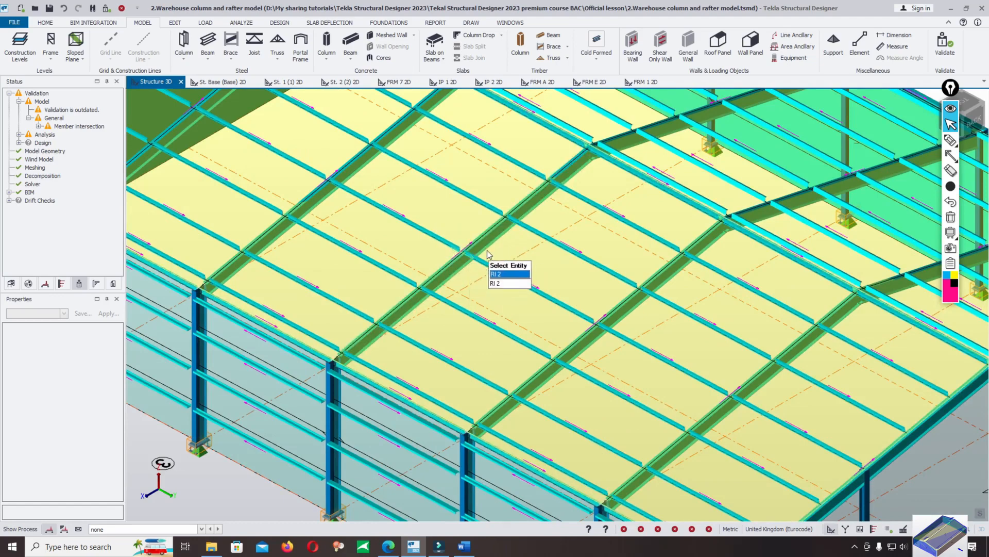
{"action": "scroll", "coordinate": [495, 235], "scroll_direction": "down", "scroll_amount": 3}
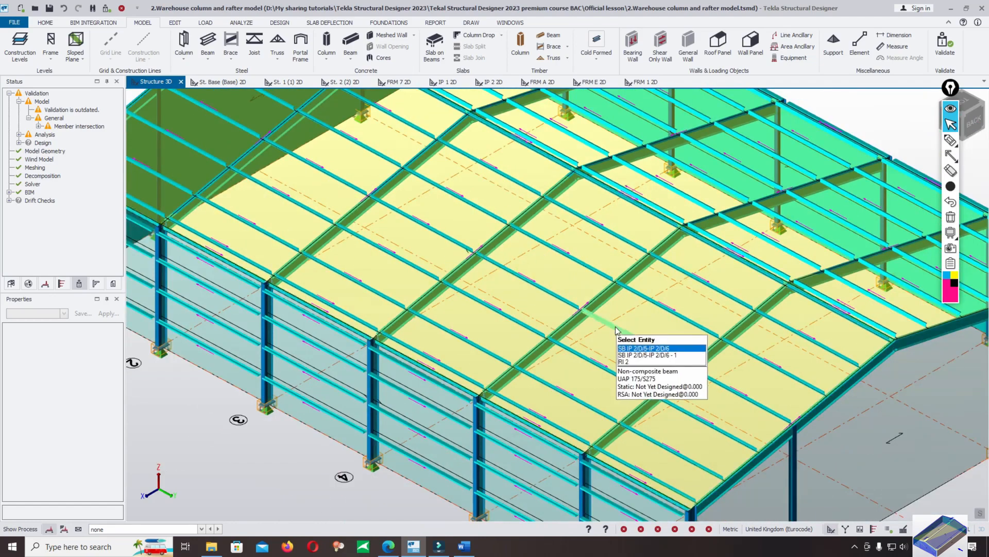
{"action": "scroll", "coordinate": [532, 293], "scroll_direction": "up", "scroll_amount": 3}
{"action": "scroll", "coordinate": [510, 279], "scroll_direction": "up", "scroll_amount": 3}
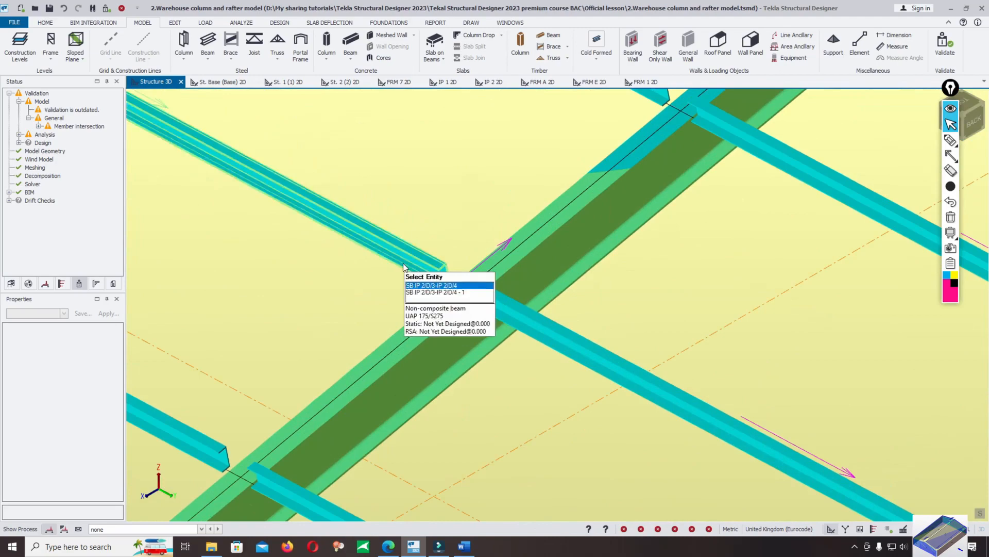
{"action": "scroll", "coordinate": [478, 249], "scroll_direction": "down", "scroll_amount": 5}
{"action": "scroll", "coordinate": [478, 249], "scroll_direction": "down", "scroll_amount": 2}
{"action": "scroll", "coordinate": [541, 255], "scroll_direction": "up", "scroll_amount": 2}
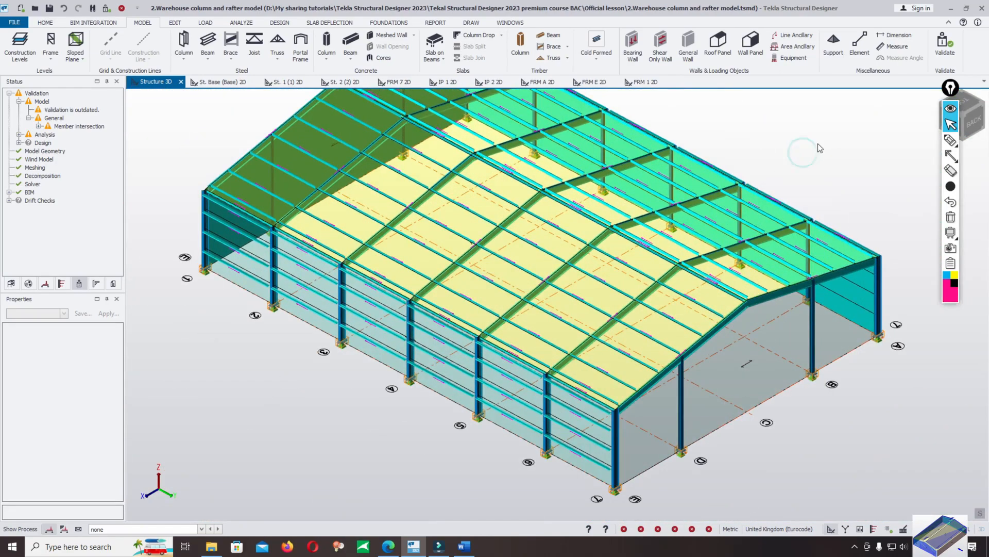
{"action": "mouse_move", "coordinate": [759, 164]}
{"action": "left_mouse_down"}
{"action": "mouse_move", "coordinate": [813, 173]}
{"action": "mouse_move", "coordinate": [756, 222]}
{"action": "left_mouse_up"}
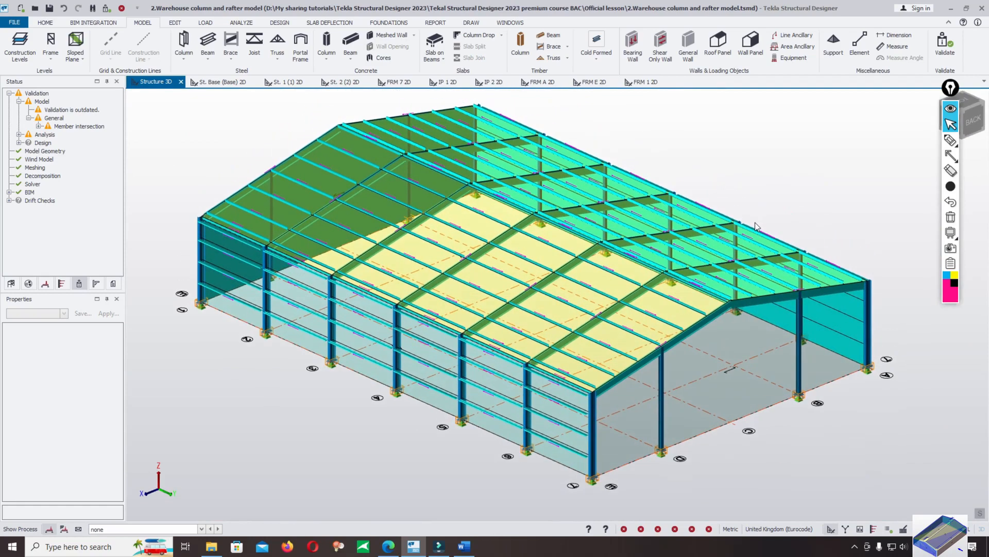
Show the window display options and reopen the Scene Content panel
{"action": "left_click", "coordinate": [471, 23]}
{"action": "left_click", "coordinate": [510, 23]}
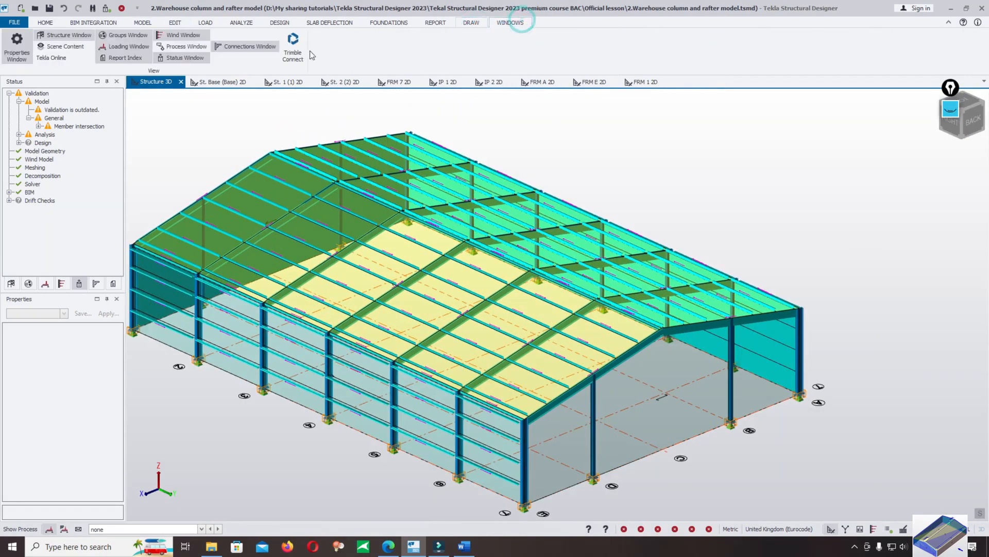
{"action": "left_click", "coordinate": [65, 46]}
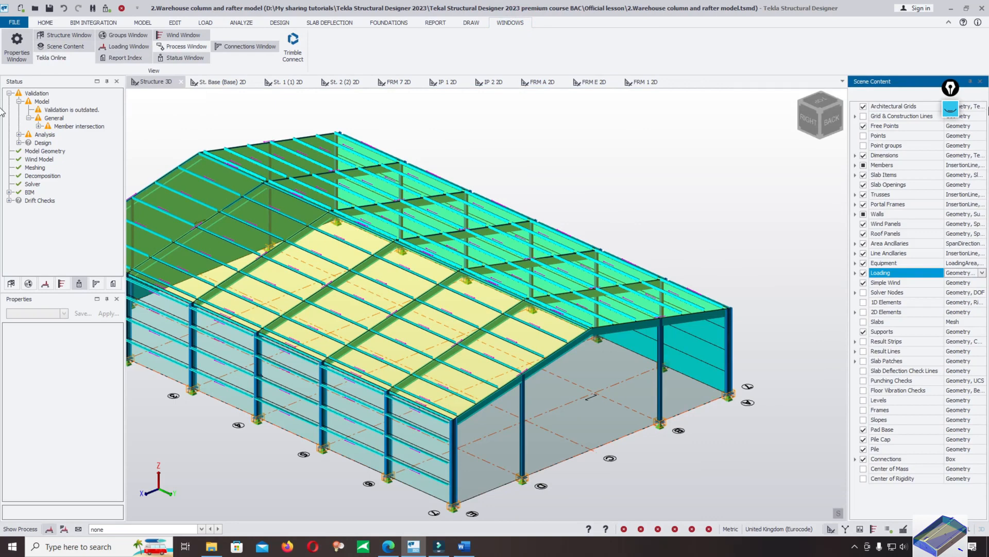
{"action": "left_click", "coordinate": [981, 81]}
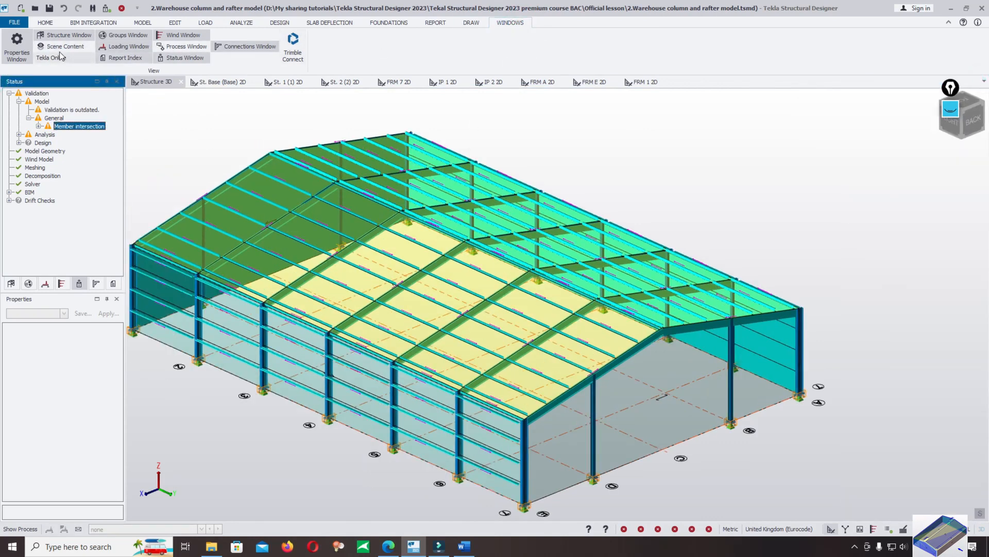
{"action": "left_click", "coordinate": [62, 47]}
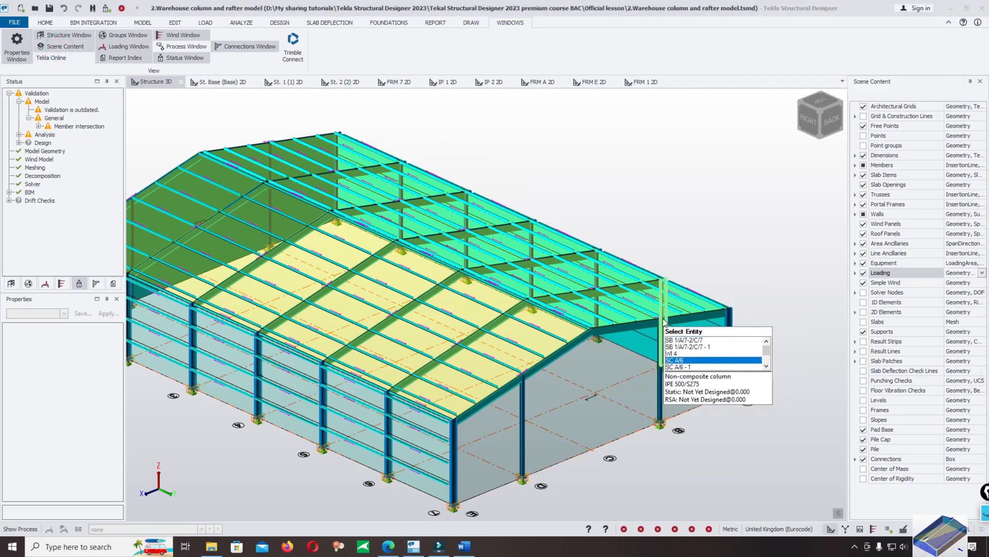
{"action": "left_click_drag", "start_coordinate": [700, 143], "coordinate": [780, 153]}
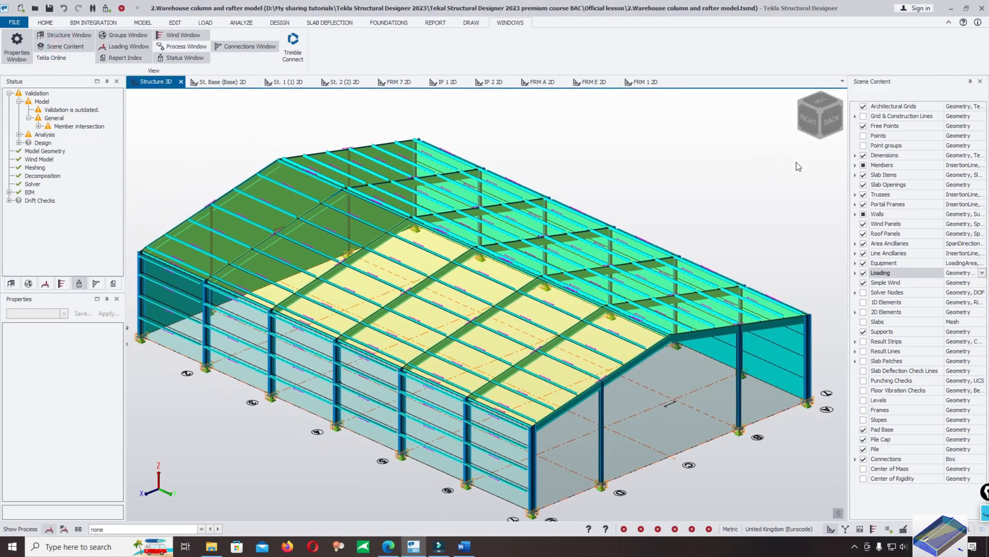
Confirm the Loading display filter and bring up the load case list to display
{"action": "left_click", "coordinate": [981, 273]}
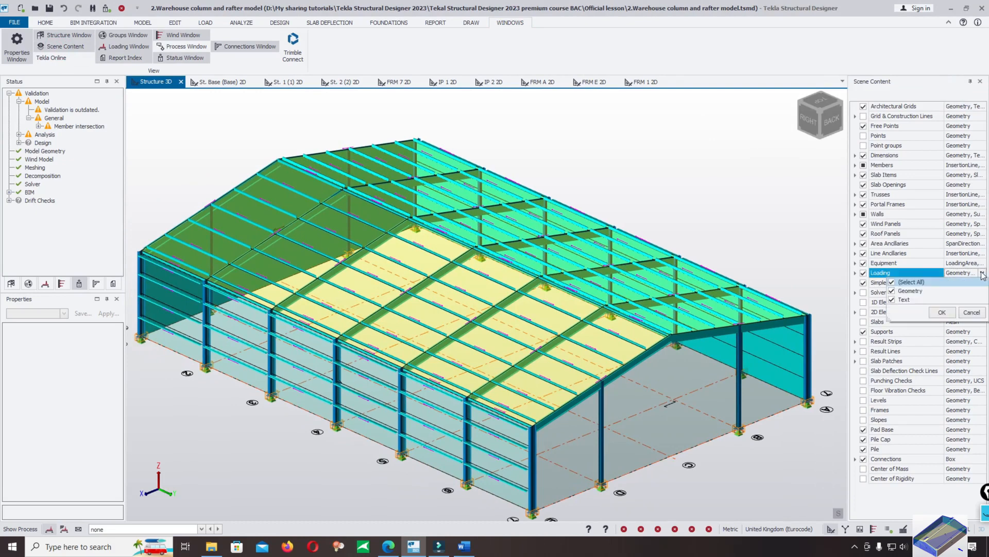
{"action": "left_click", "coordinate": [892, 301]}
{"action": "left_click", "coordinate": [942, 312]}
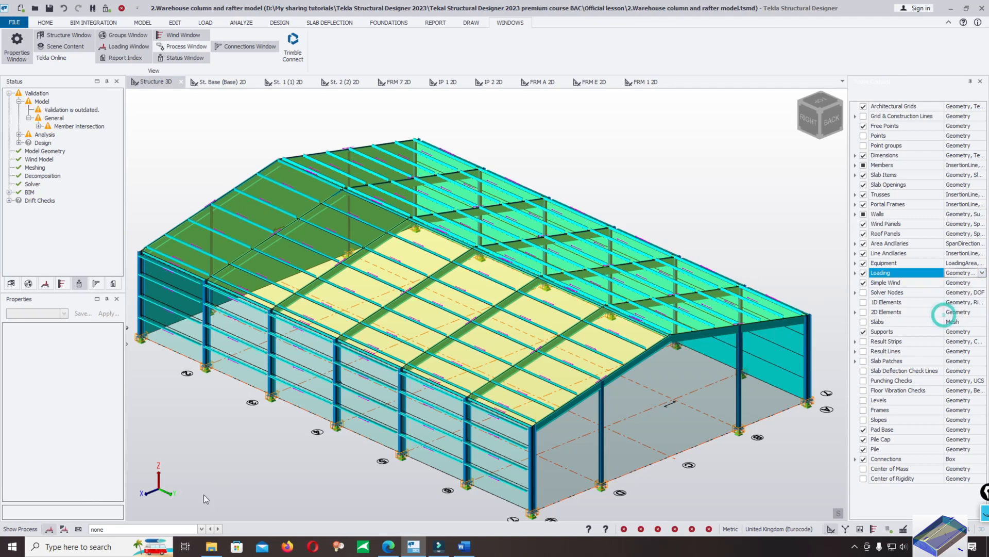
{"action": "left_click", "coordinate": [110, 529]}
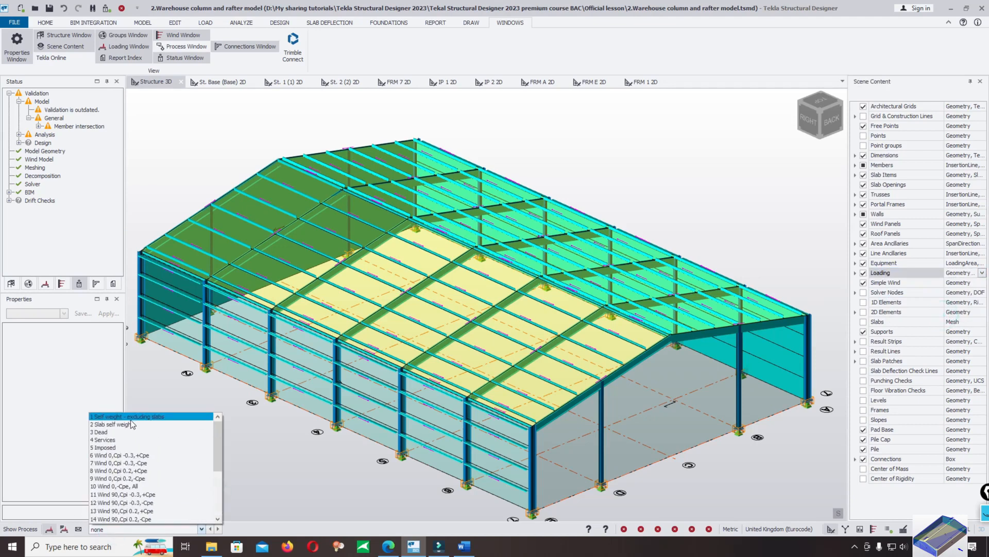
Display the Dead case roof loads (0.220 kN/m²), then the Imposed case (1.000 kN/m²)
{"action": "left_click", "coordinate": [105, 431]}
{"action": "scroll", "coordinate": [347, 191], "scroll_direction": "down", "scroll_amount": 2}
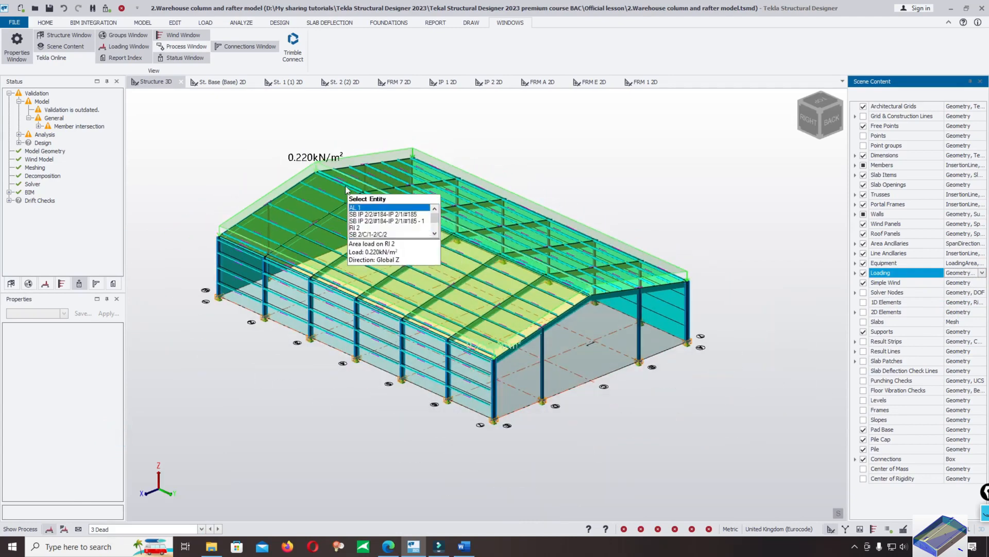
{"action": "scroll", "coordinate": [348, 191], "scroll_direction": "up", "scroll_amount": 1}
{"action": "scroll", "coordinate": [340, 172], "scroll_direction": "up", "scroll_amount": 1}
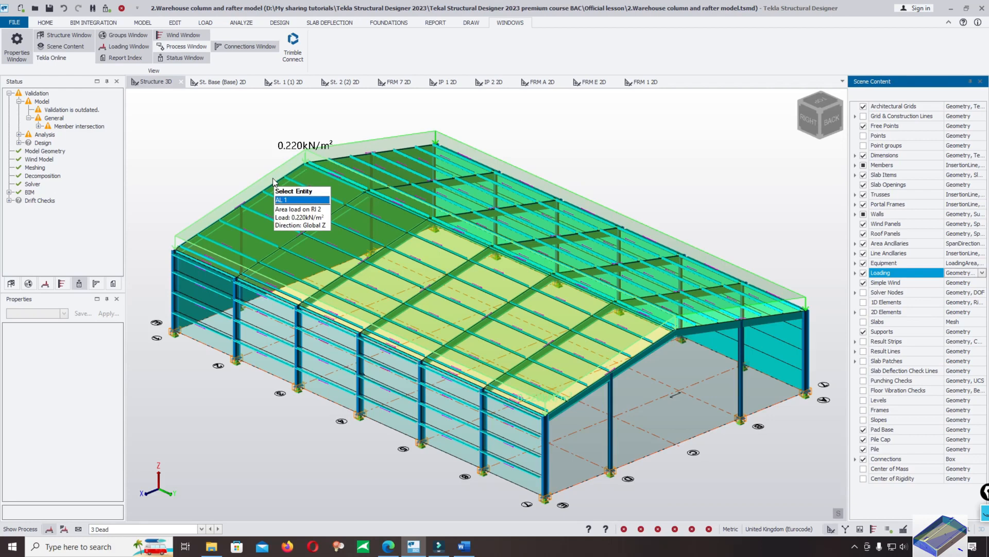
{"action": "left_click", "coordinate": [147, 528]}
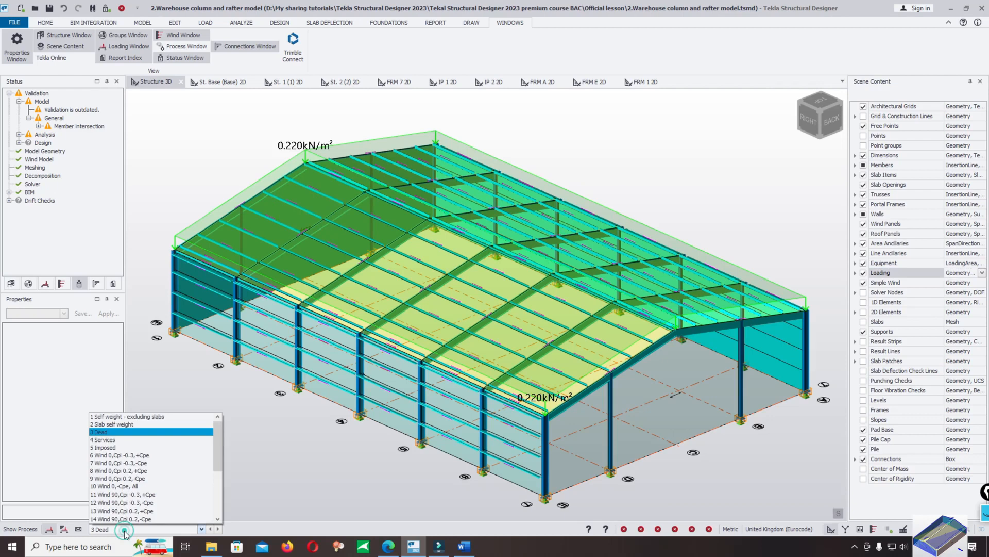
{"action": "left_click", "coordinate": [124, 447]}
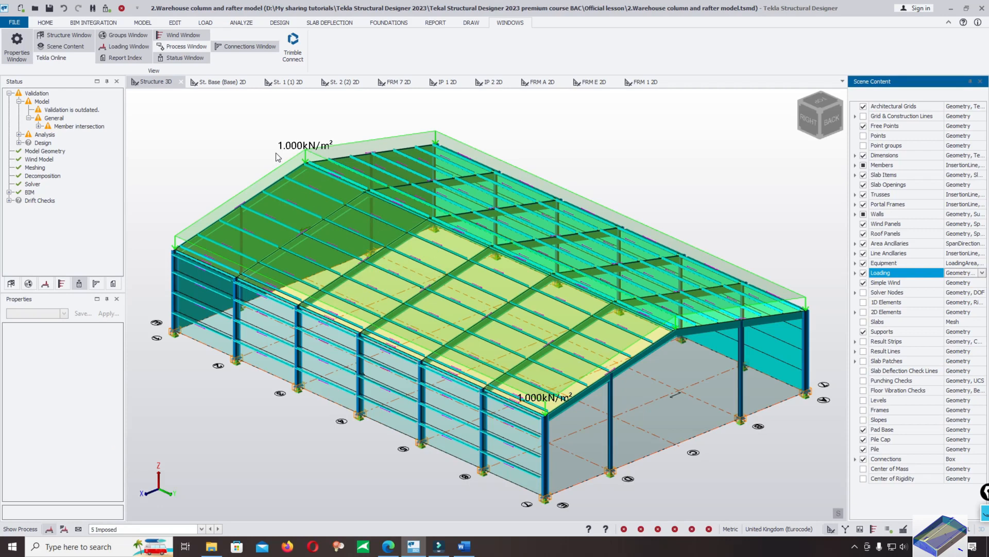
Switch to Wind View and show zones for Direction 270, then back to Direction 0
{"action": "left_click", "coordinate": [872, 528]}
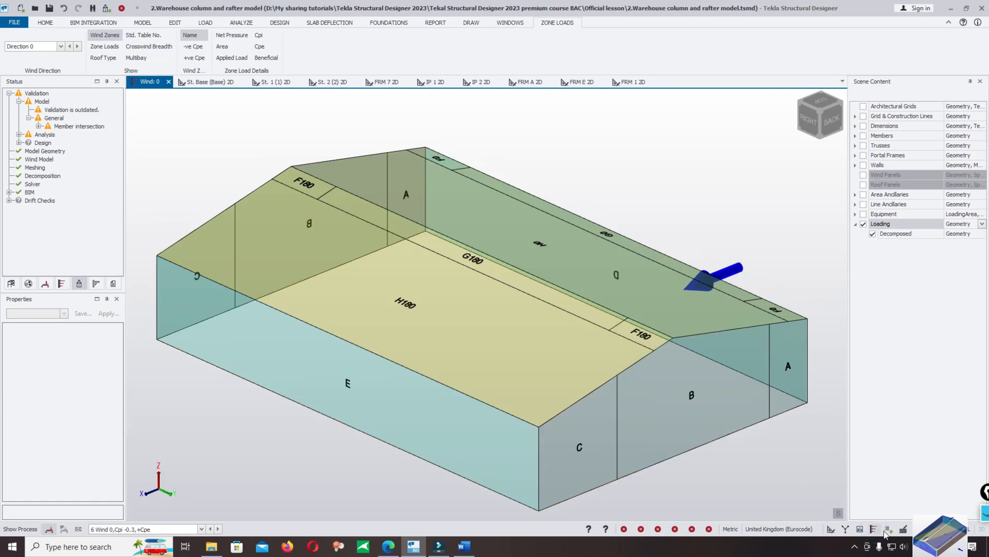
{"action": "scroll", "coordinate": [618, 184], "scroll_direction": "down", "scroll_amount": 2}
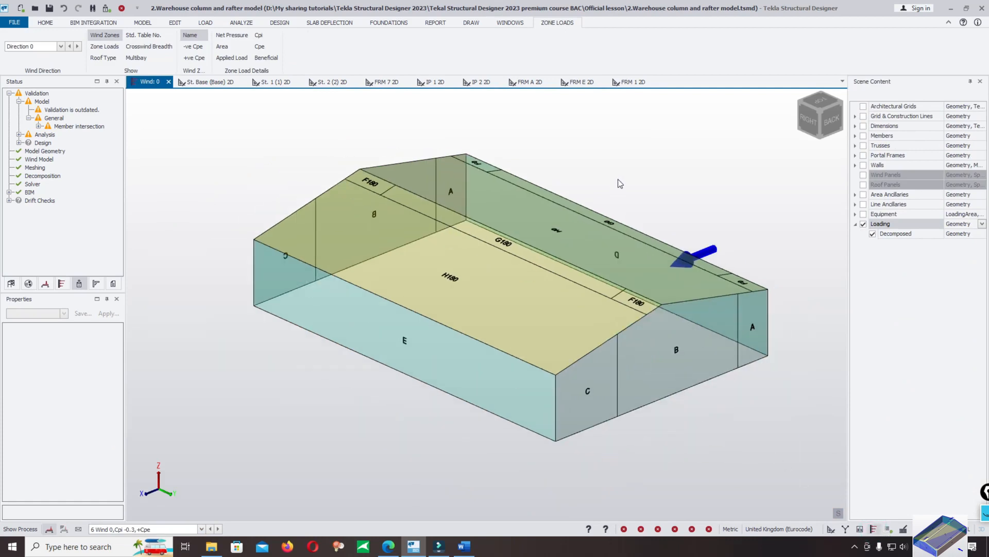
{"action": "left_click", "coordinate": [41, 45]}
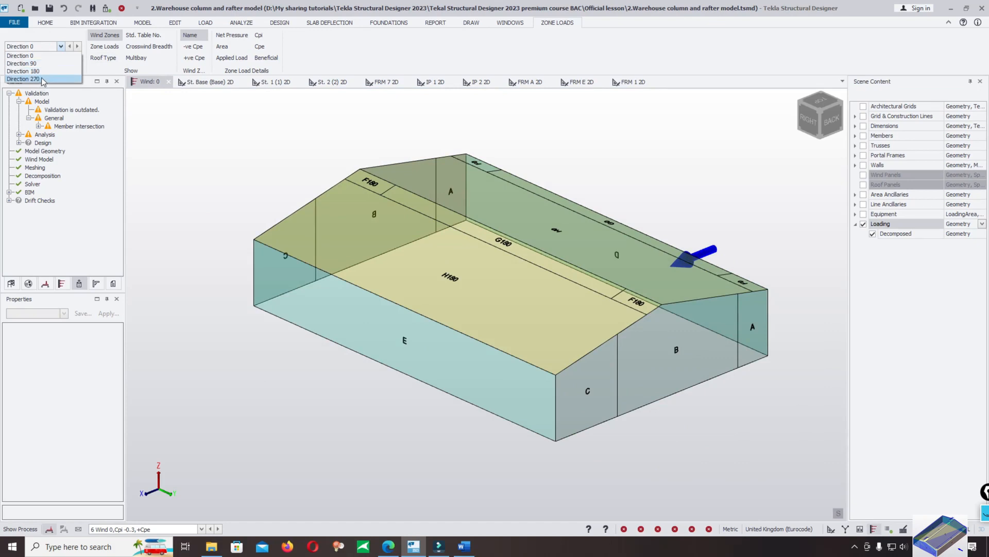
{"action": "left_click", "coordinate": [41, 77]}
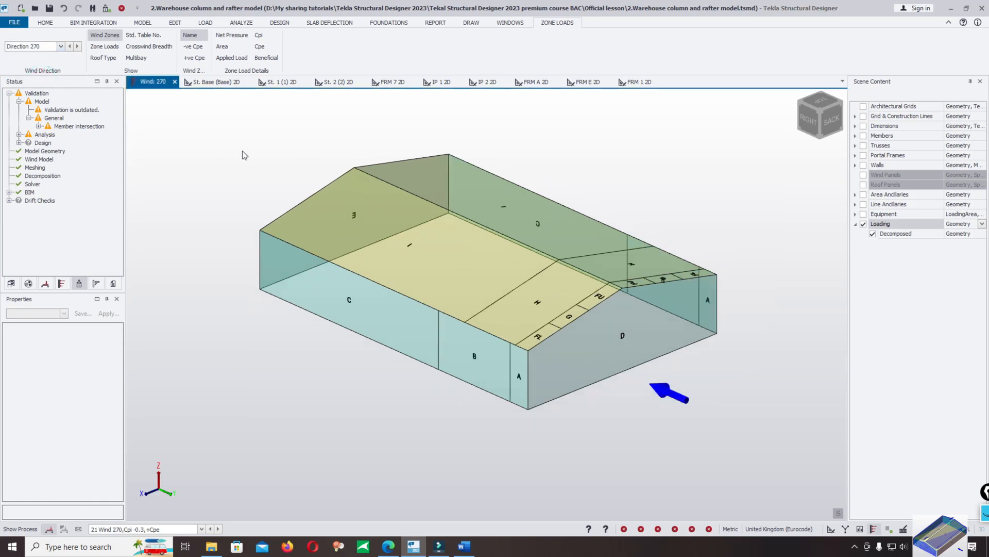
{"action": "left_click", "coordinate": [31, 47]}
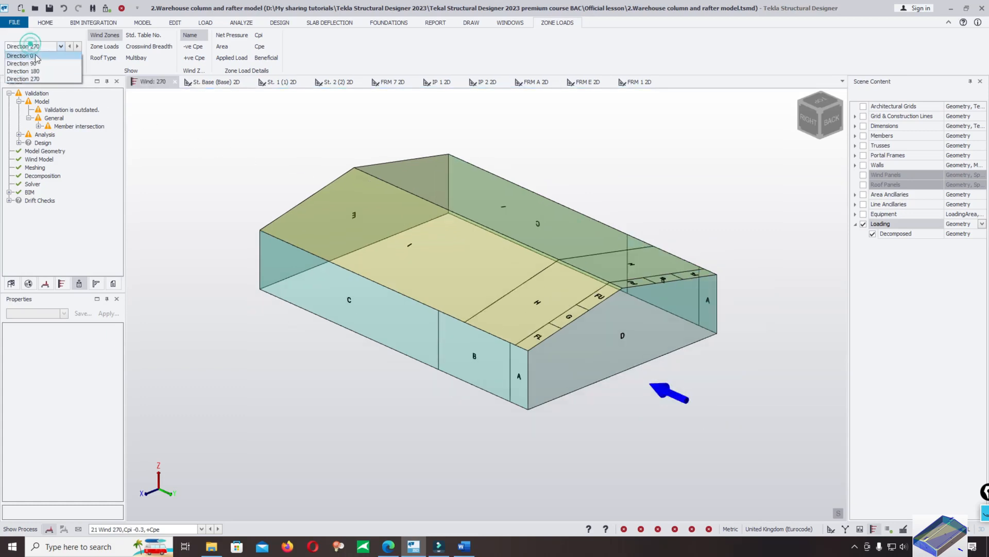
{"action": "scroll", "coordinate": [464, 271], "scroll_direction": "down", "scroll_amount": 2}
Orbit the building to inspect the roof and windward wall zones
{"action": "left_click_drag", "start_coordinate": [567, 307], "coordinate": [606, 364]}
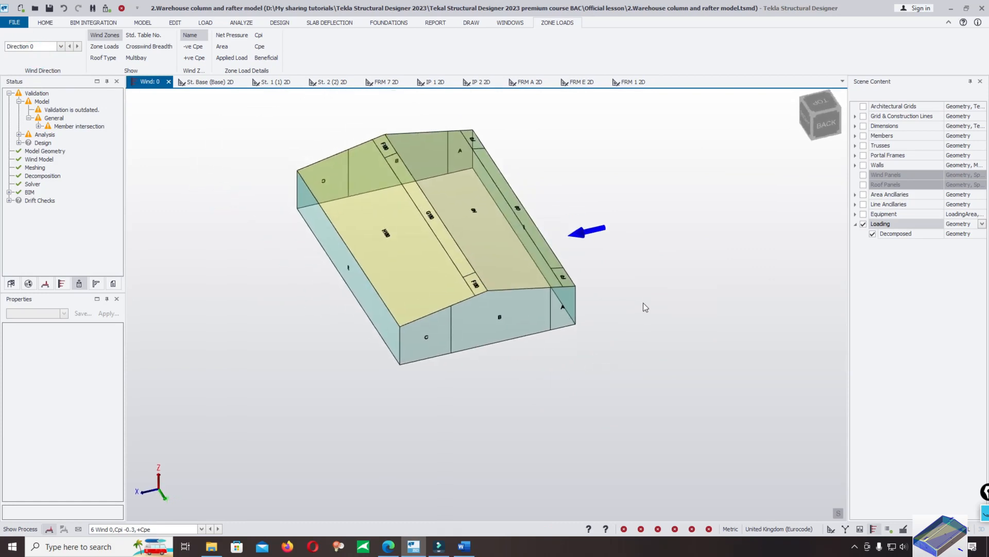
{"action": "left_click_drag", "start_coordinate": [632, 253], "coordinate": [380, 308]}
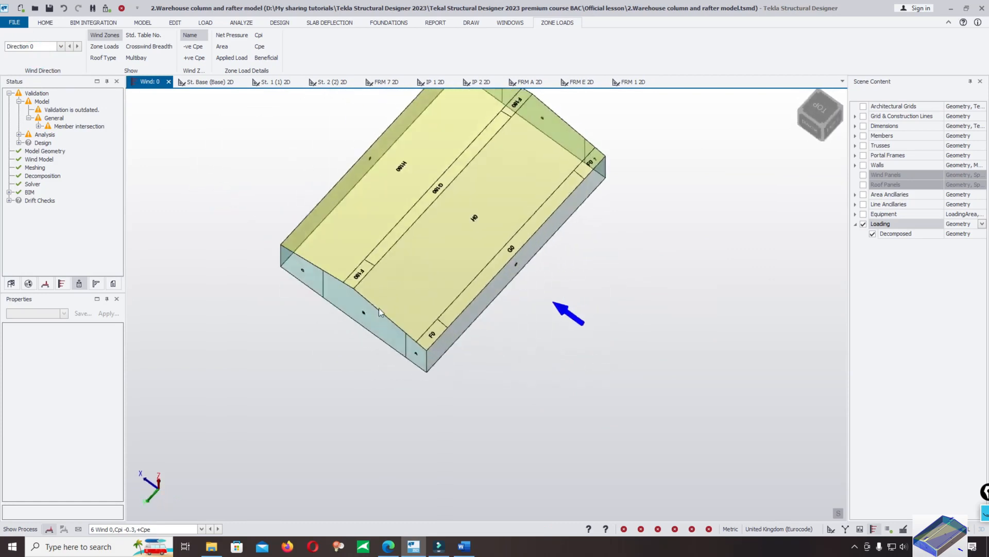
{"action": "scroll", "coordinate": [361, 257], "scroll_direction": "up", "scroll_amount": 2}
{"action": "scroll", "coordinate": [386, 213], "scroll_direction": "up", "scroll_amount": 2}
{"action": "left_click_drag", "start_coordinate": [403, 270], "coordinate": [470, 376]}
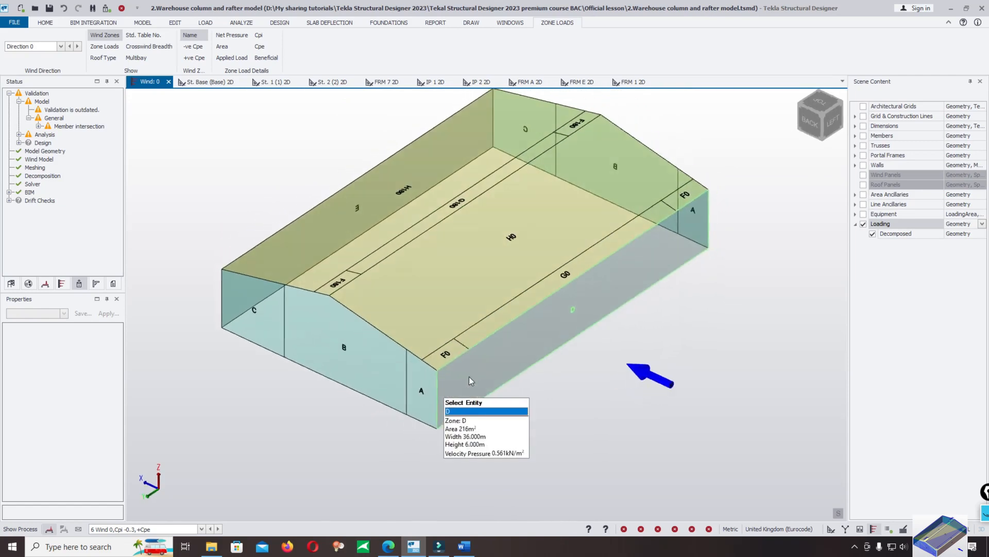
{"action": "left_click_drag", "start_coordinate": [461, 422], "coordinate": [456, 418]}
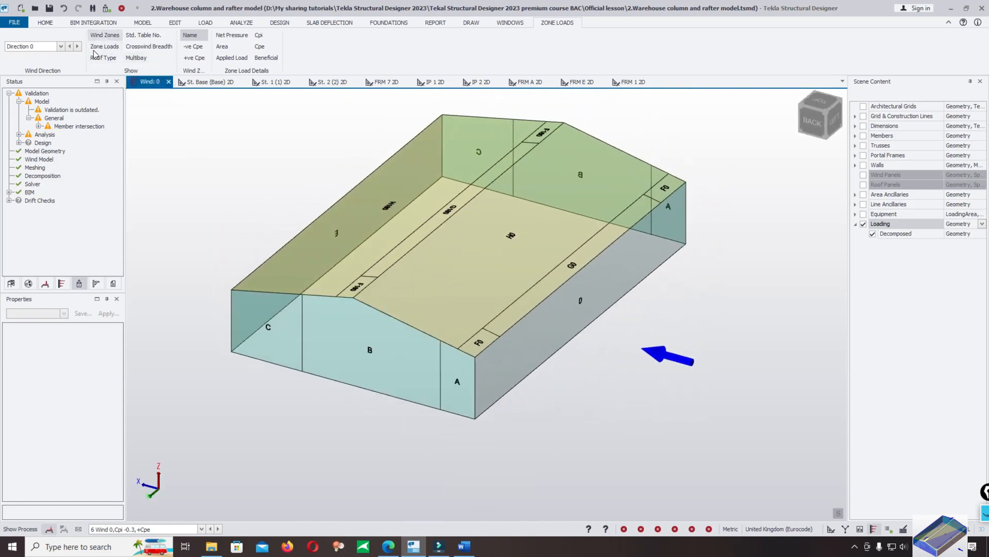
{"action": "scroll", "coordinate": [511, 263], "scroll_direction": "up", "scroll_amount": 3}
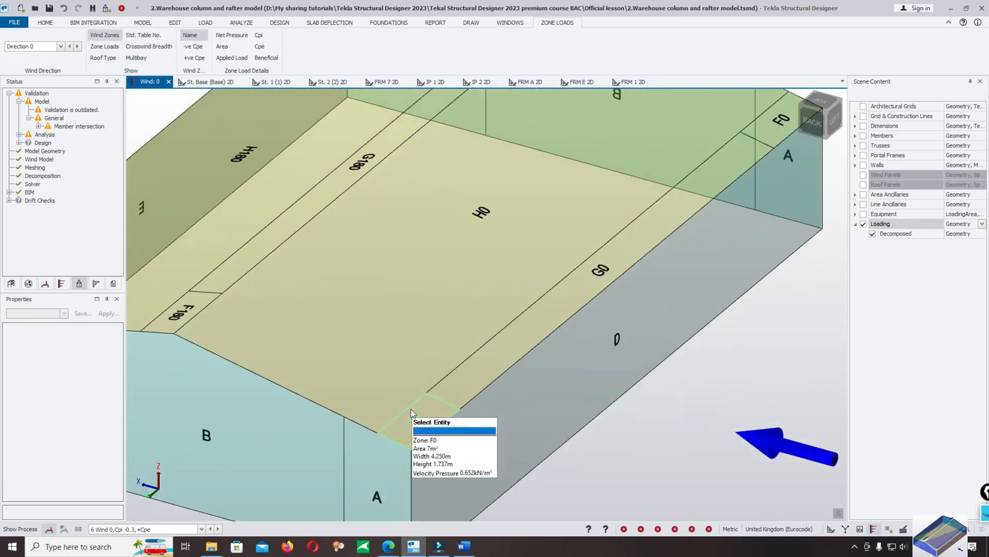
{"action": "scroll", "coordinate": [588, 335], "scroll_direction": "down", "scroll_amount": 2}
{"action": "scroll", "coordinate": [695, 256], "scroll_direction": "down", "scroll_amount": 3}
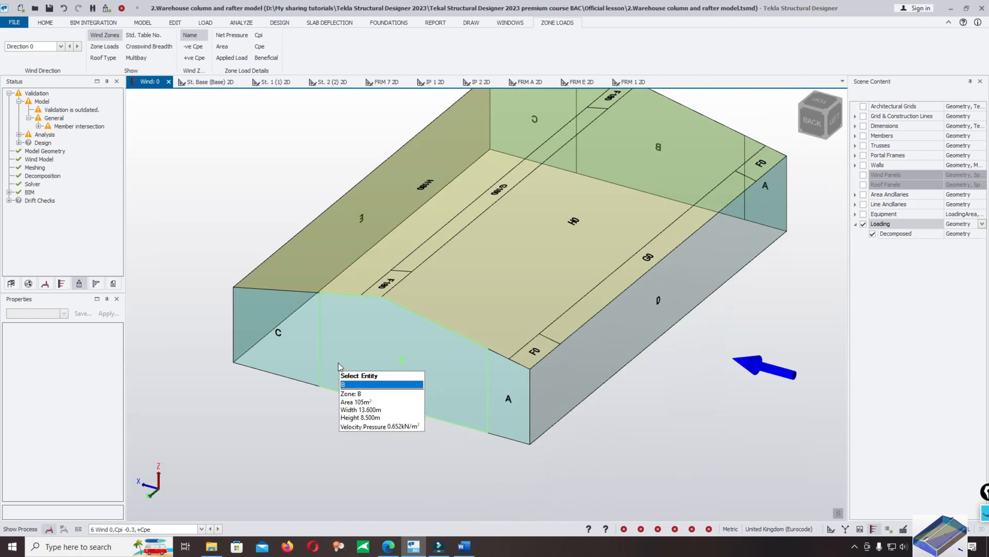
{"action": "mouse_move", "coordinate": [479, 348]}
{"action": "left_mouse_down"}
{"action": "mouse_move", "coordinate": [317, 406]}
{"action": "mouse_move", "coordinate": [544, 391]}
{"action": "left_mouse_up"}
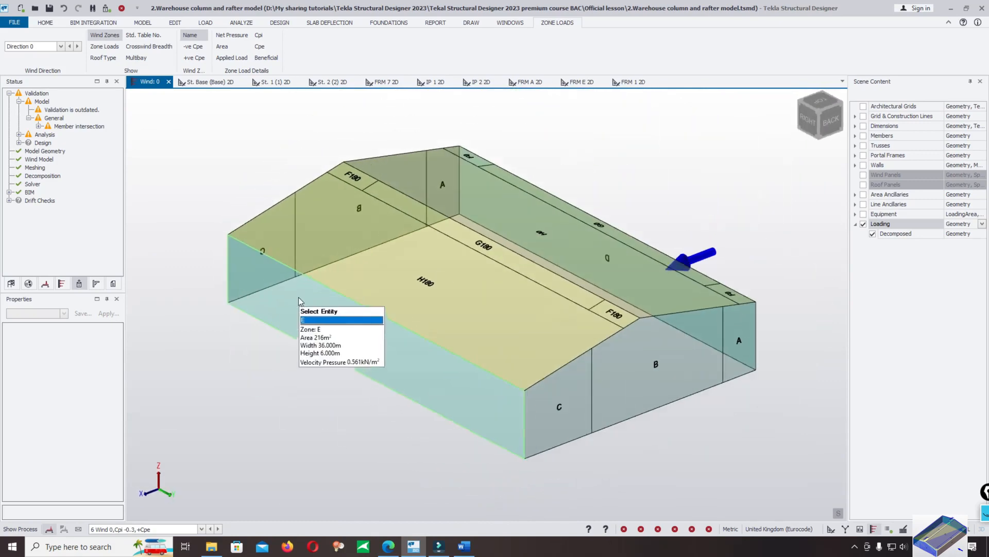
{"action": "left_click_drag", "start_coordinate": [299, 297], "coordinate": [361, 182]}
{"action": "scroll", "coordinate": [362, 182], "scroll_direction": "up", "scroll_amount": 3}
{"action": "scroll", "coordinate": [356, 201], "scroll_direction": "up", "scroll_amount": 2}
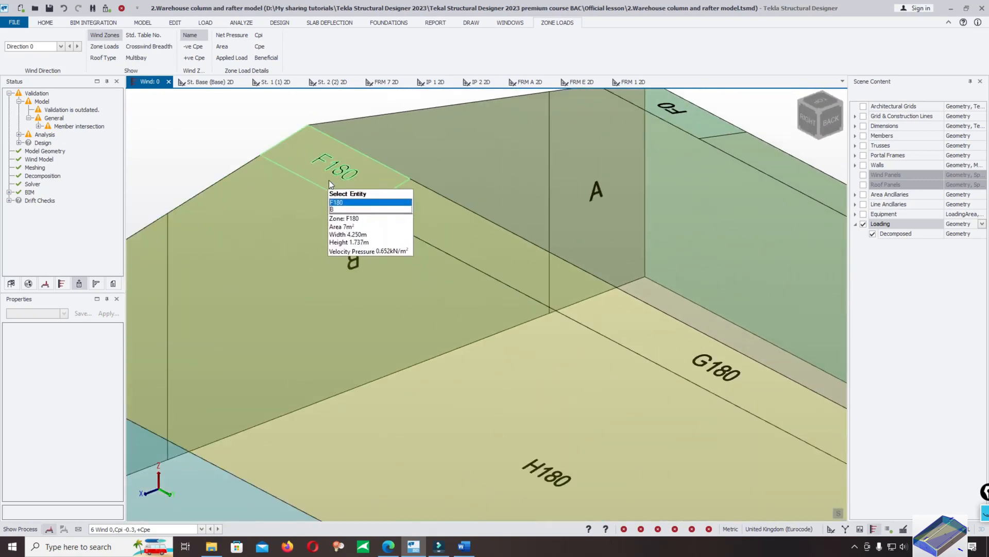
{"action": "scroll", "coordinate": [290, 286], "scroll_direction": "down", "scroll_amount": 3}
{"action": "scroll", "coordinate": [323, 198], "scroll_direction": "down", "scroll_amount": 3}
{"action": "mouse_move", "coordinate": [464, 348]}
{"action": "left_mouse_down"}
{"action": "mouse_move", "coordinate": [529, 424]}
{"action": "mouse_move", "coordinate": [248, 150]}
{"action": "left_mouse_up"}
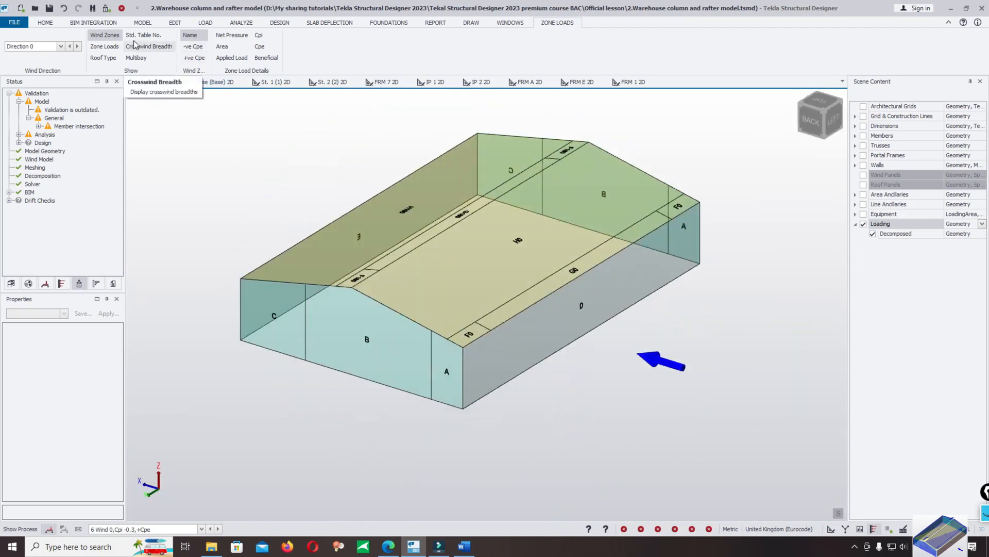
{"action": "left_click", "coordinate": [105, 47]}
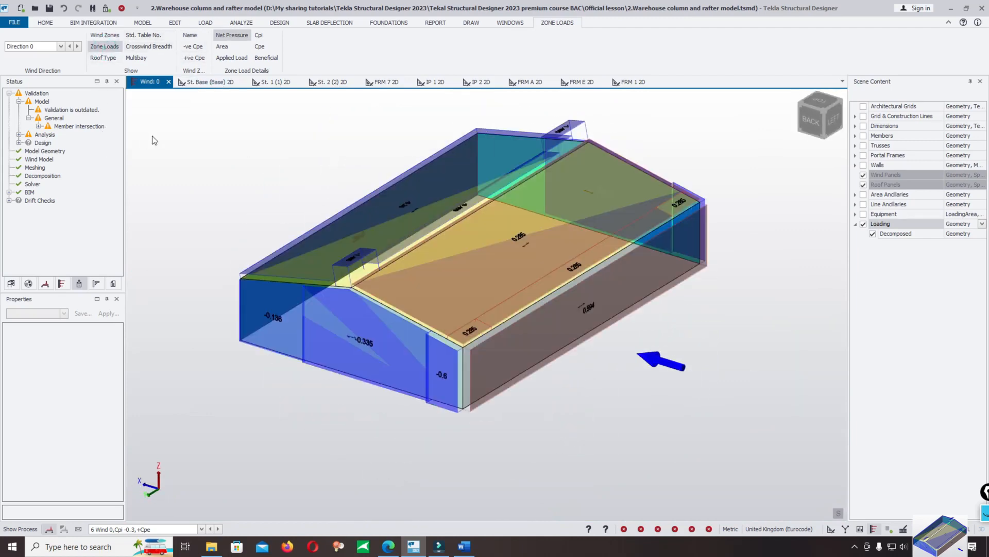
{"action": "scroll", "coordinate": [594, 353], "scroll_direction": "up", "scroll_amount": 2}
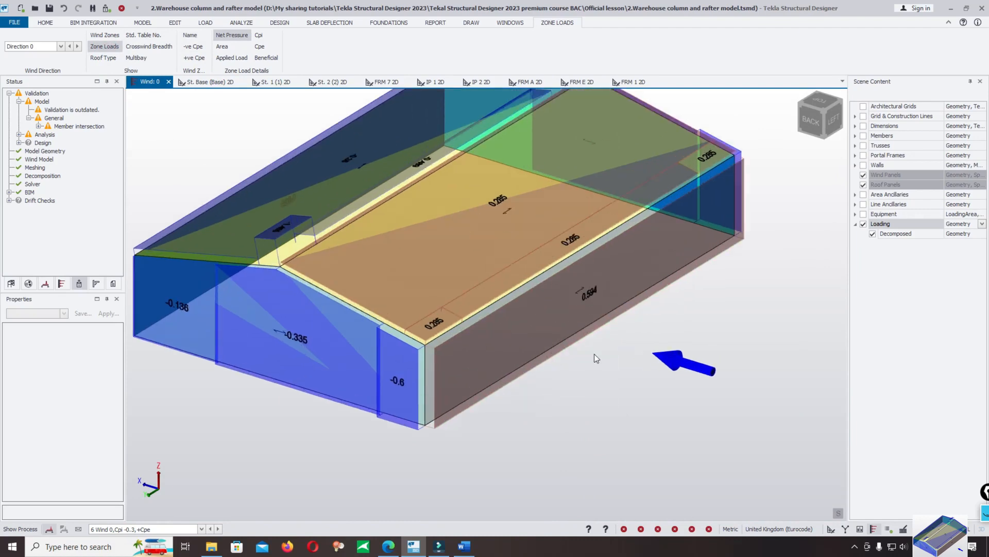
{"action": "scroll", "coordinate": [542, 371], "scroll_direction": "up", "scroll_amount": 3}
{"action": "left_click", "coordinate": [554, 324]}
{"action": "scroll", "coordinate": [554, 325], "scroll_direction": "up", "scroll_amount": 3}
{"action": "scroll", "coordinate": [554, 325], "scroll_direction": "up", "scroll_amount": 2}
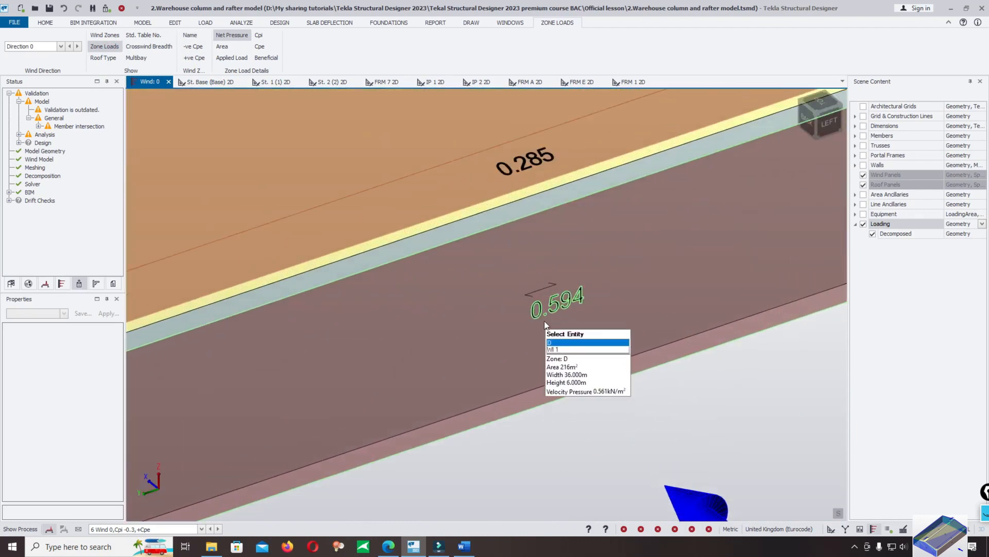
{"action": "scroll", "coordinate": [541, 325], "scroll_direction": "up", "scroll_amount": 2}
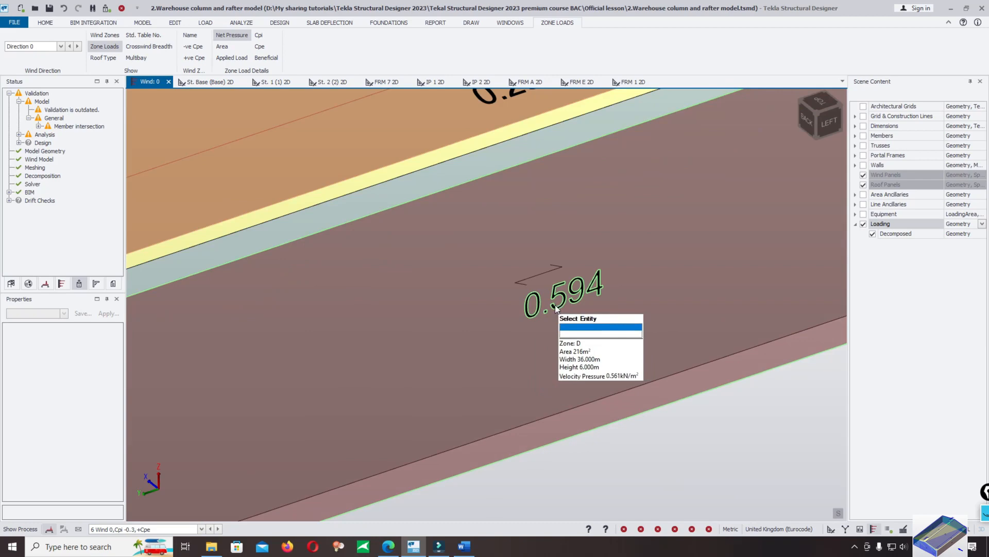
{"action": "scroll", "coordinate": [568, 303], "scroll_direction": "down", "scroll_amount": 4}
{"action": "scroll", "coordinate": [559, 233], "scroll_direction": "up", "scroll_amount": 3}
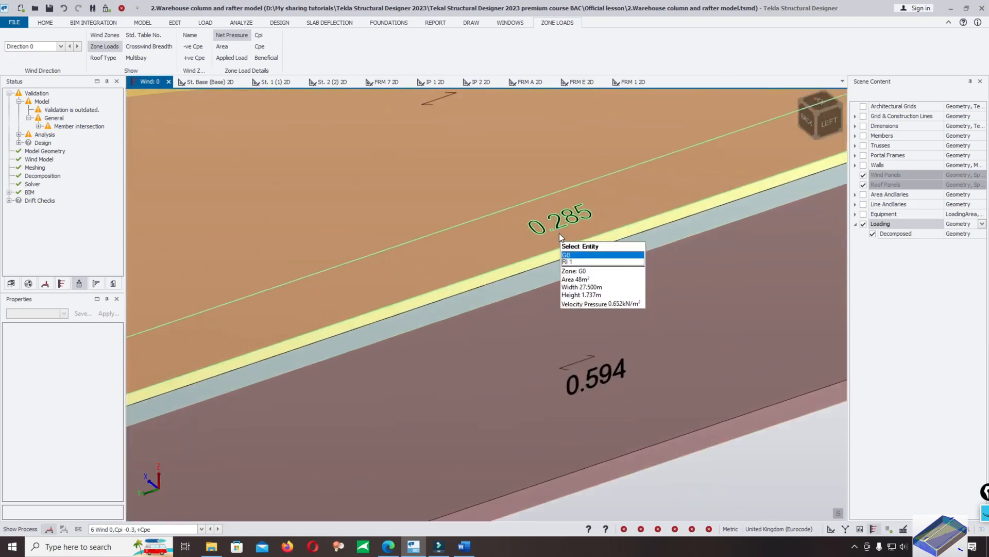
{"action": "scroll", "coordinate": [559, 233], "scroll_direction": "up", "scroll_amount": 3}
{"action": "scroll", "coordinate": [554, 226], "scroll_direction": "down", "scroll_amount": 3}
{"action": "scroll", "coordinate": [603, 209], "scroll_direction": "down", "scroll_amount": 4}
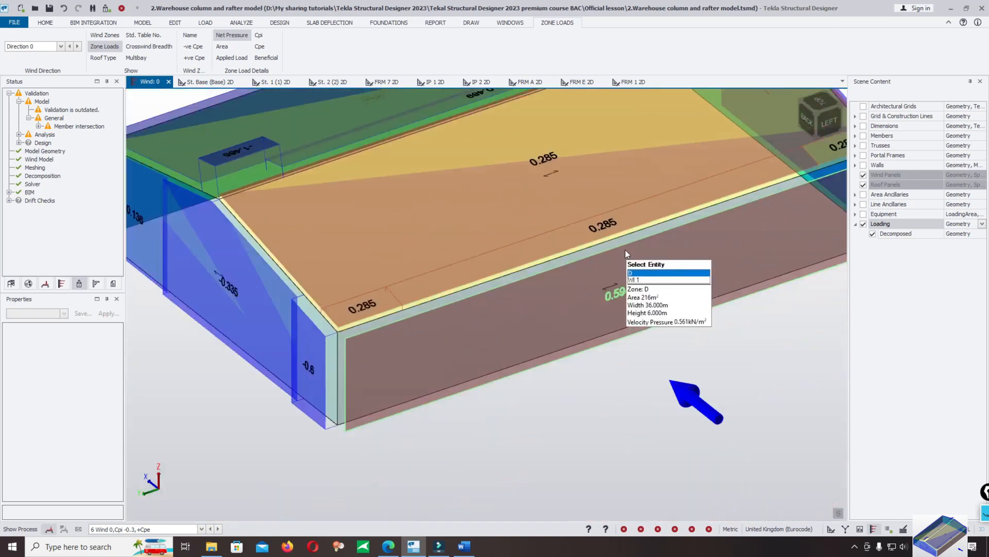
{"action": "scroll", "coordinate": [626, 250], "scroll_direction": "down", "scroll_amount": 2}
Label the roof zones with their Up Slope and Down Slope Monopitch roof types
{"action": "left_click", "coordinate": [104, 59]}
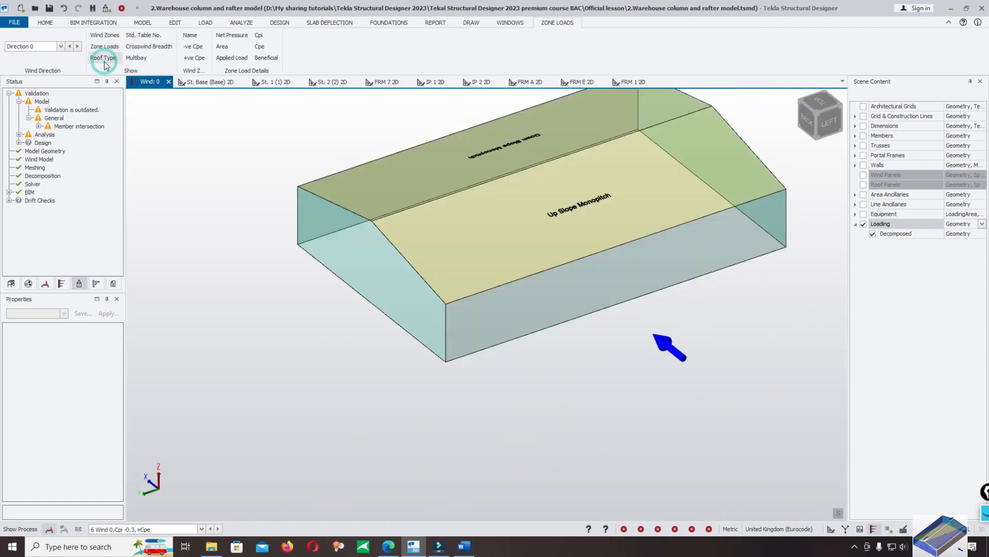
{"action": "scroll", "coordinate": [572, 194], "scroll_direction": "up", "scroll_amount": 3}
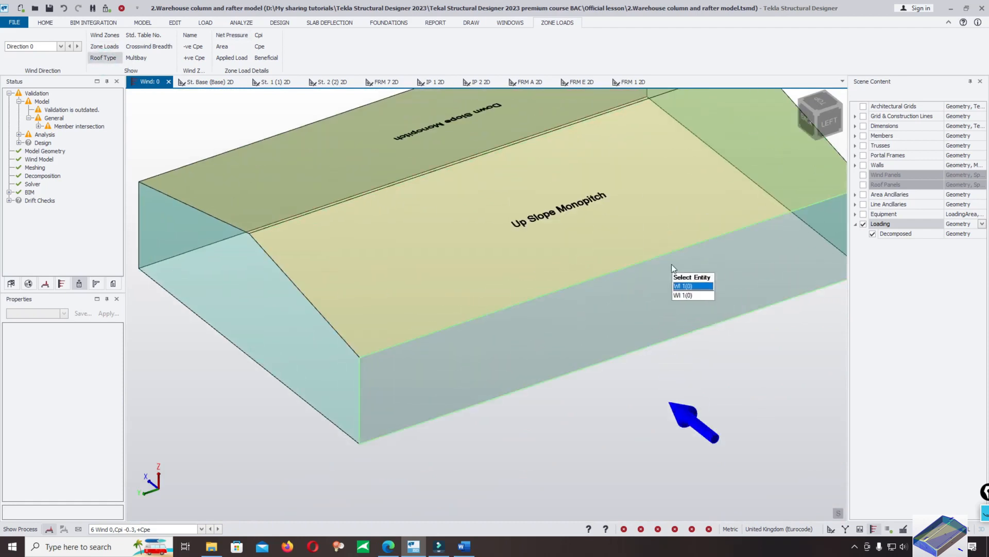
{"action": "scroll", "coordinate": [588, 225], "scroll_direction": "down", "scroll_amount": 3}
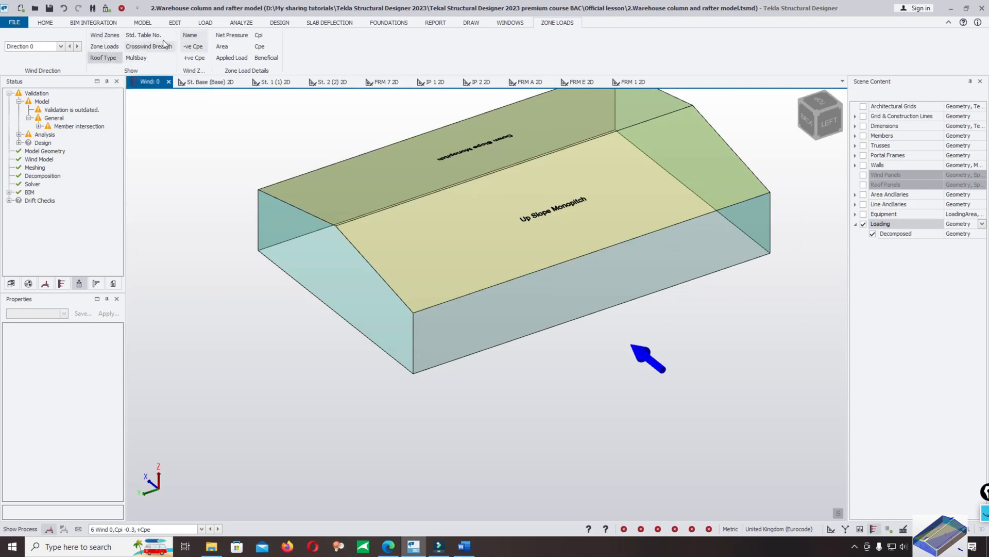
Label zones with Std. Table No. (EC1 1-4 Table NA.4), then Crosswind Breadth, then Multibay
{"action": "left_click", "coordinate": [145, 35]}
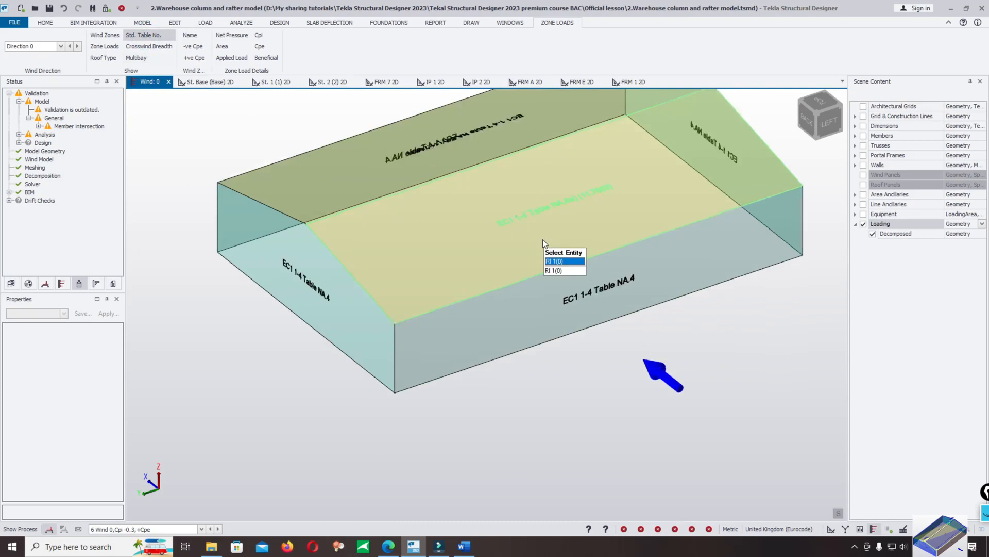
{"action": "scroll", "coordinate": [543, 238], "scroll_direction": "up", "scroll_amount": 3}
{"action": "scroll", "coordinate": [700, 338], "scroll_direction": "up", "scroll_amount": 2}
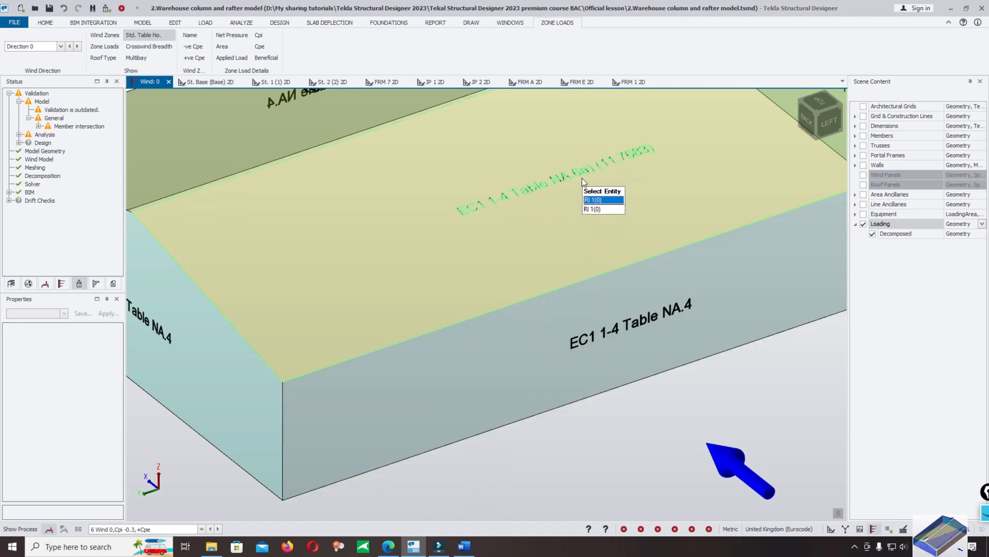
{"action": "scroll", "coordinate": [588, 248], "scroll_direction": "down", "scroll_amount": 2}
{"action": "scroll", "coordinate": [587, 248], "scroll_direction": "down", "scroll_amount": 2}
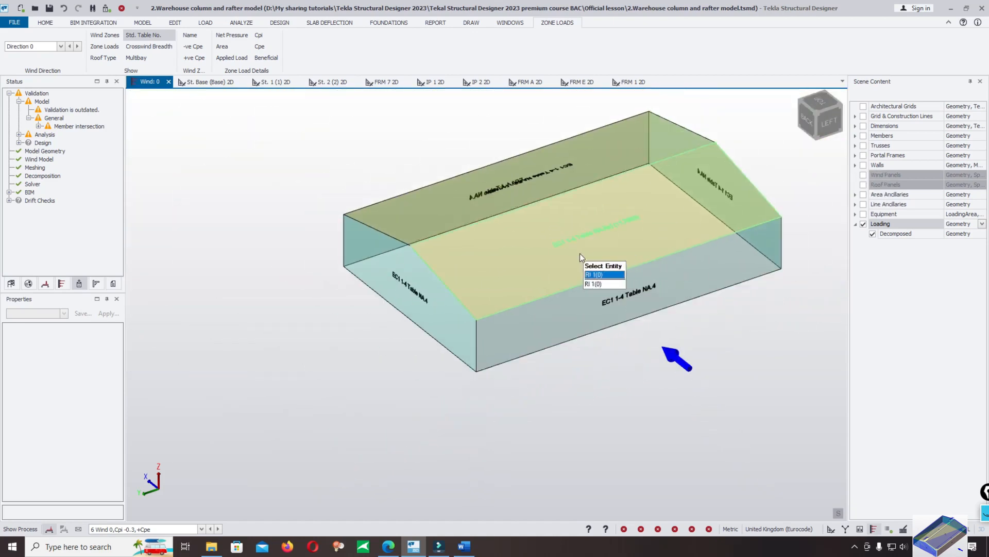
{"action": "scroll", "coordinate": [642, 223], "scroll_direction": "up", "scroll_amount": 1}
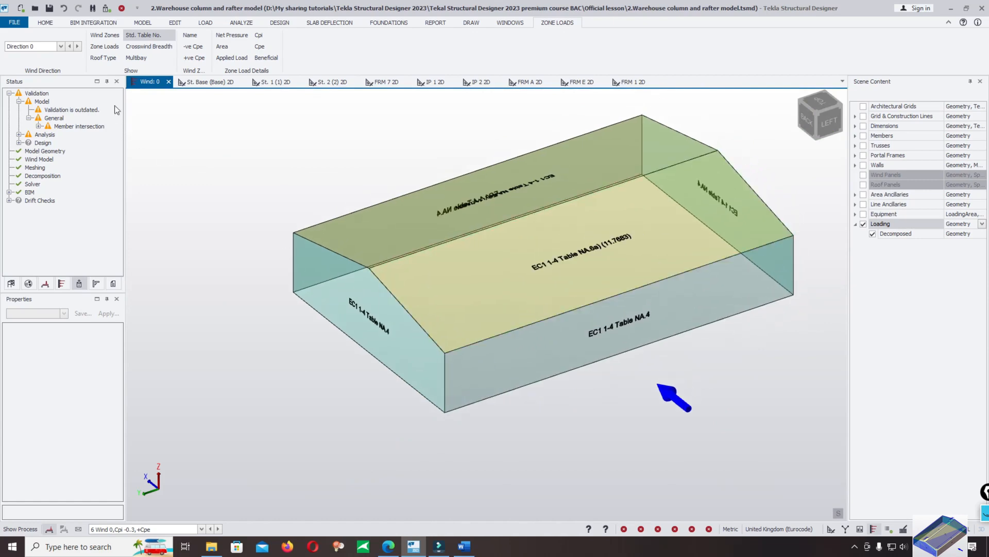
{"action": "left_click", "coordinate": [148, 46]}
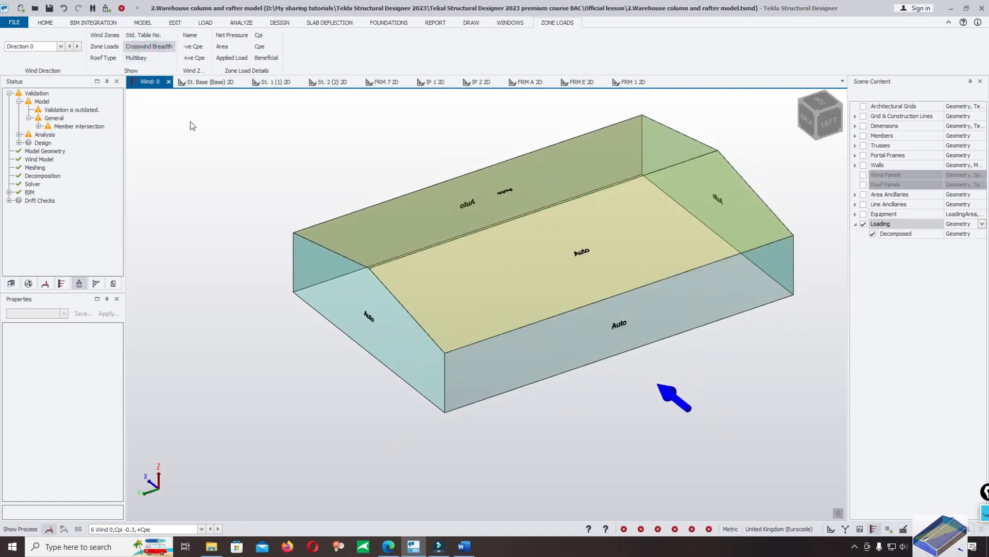
{"action": "left_click", "coordinate": [136, 57]}
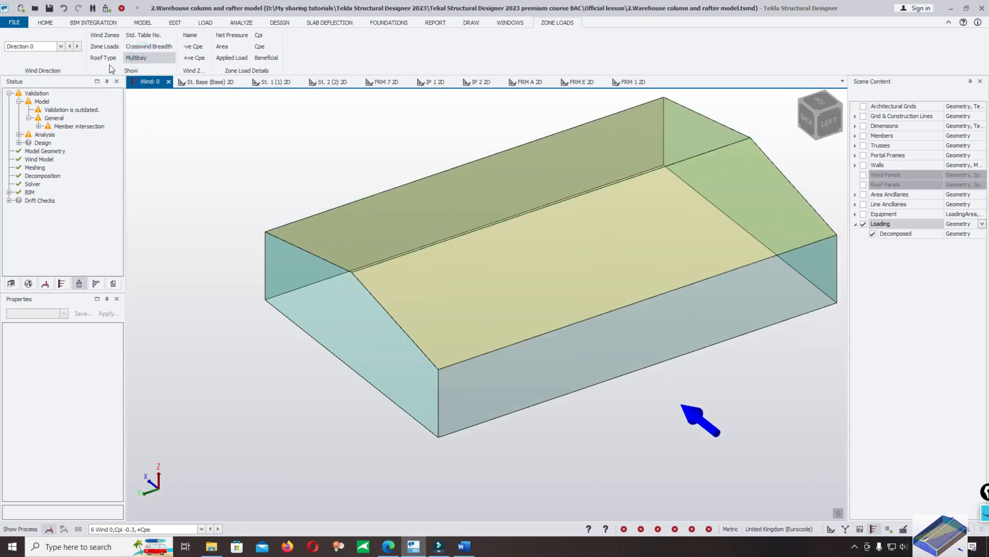
Display -ve Cpe then +ve Cpe on all zones, roof zones showing 0.135
{"action": "left_click", "coordinate": [194, 48]}
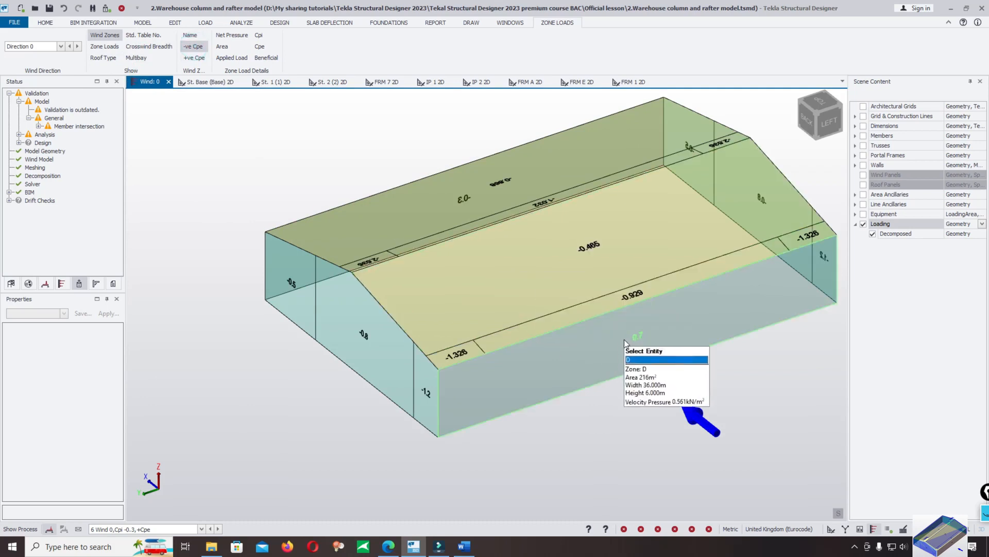
{"action": "scroll", "coordinate": [541, 309], "scroll_direction": "up", "scroll_amount": 3}
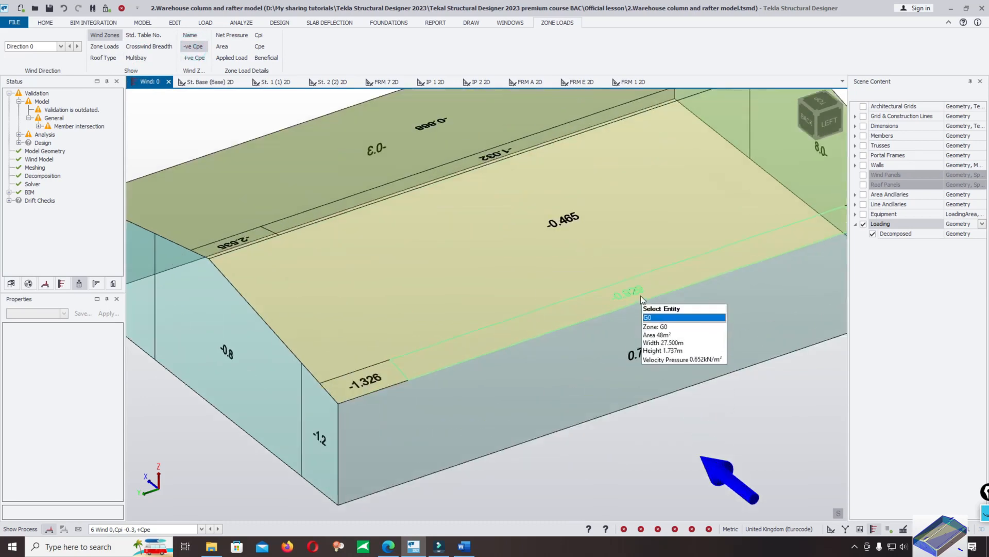
{"action": "scroll", "coordinate": [547, 244], "scroll_direction": "down", "scroll_amount": 3}
{"action": "scroll", "coordinate": [463, 348], "scroll_direction": "up", "scroll_amount": 3}
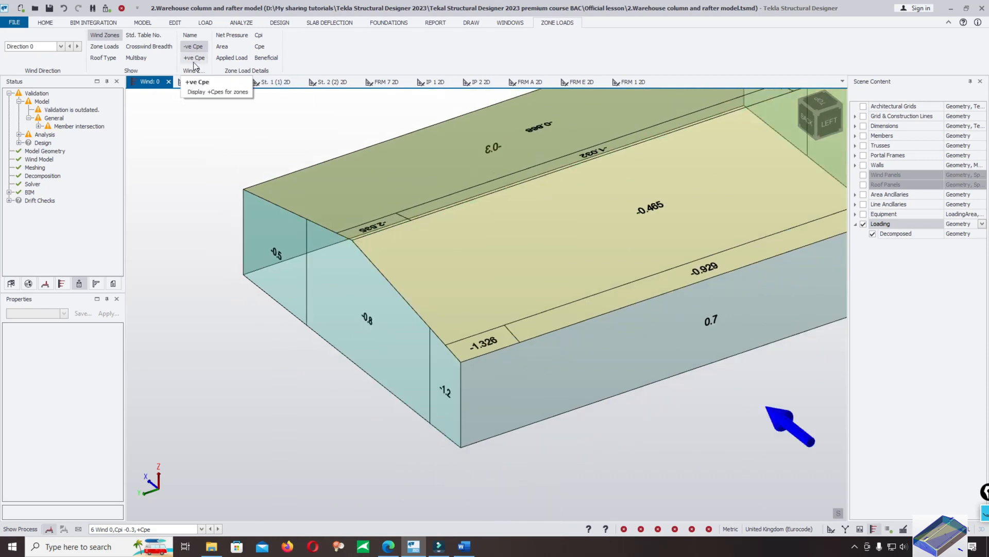
{"action": "left_click", "coordinate": [194, 58]}
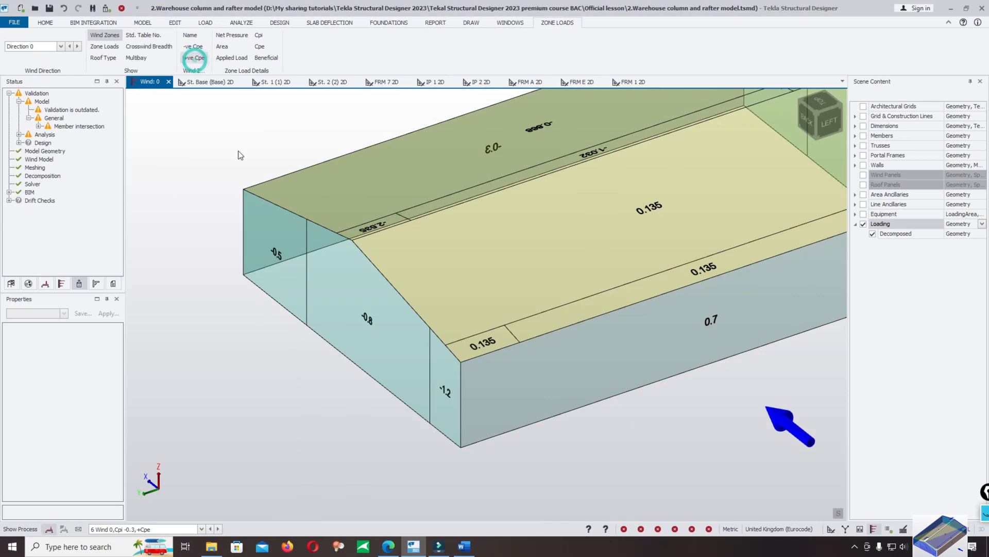
{"action": "scroll", "coordinate": [478, 290], "scroll_direction": "down", "scroll_amount": 3}
{"action": "mouse_move", "coordinate": [719, 336]}
{"action": "left_mouse_down"}
{"action": "mouse_move", "coordinate": [438, 363]}
{"action": "mouse_move", "coordinate": [412, 346]}
{"action": "left_mouse_up"}
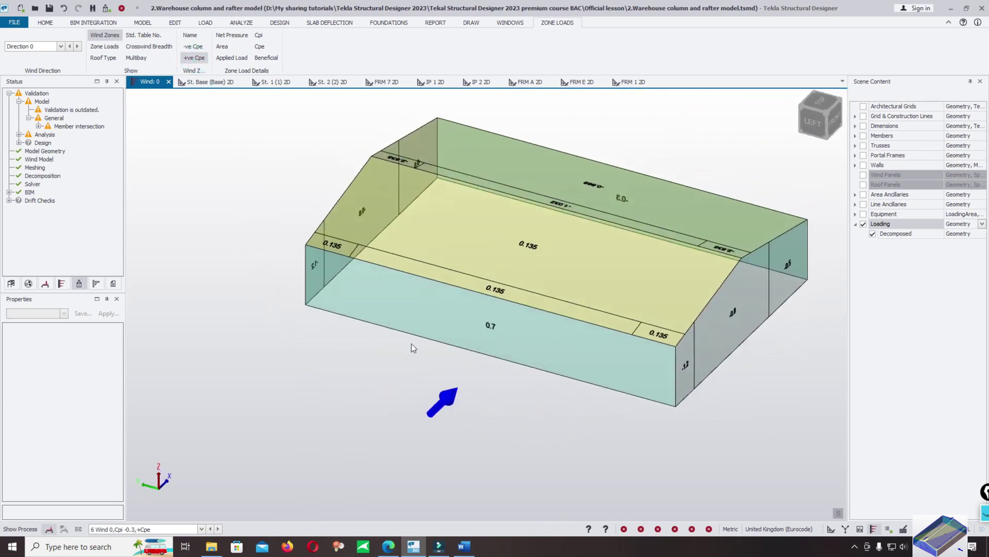
Switch the zone labels to Net Pressure and view the model from another side
{"action": "left_click", "coordinate": [231, 35]}
{"action": "left_click_drag", "start_coordinate": [269, 347], "coordinate": [514, 340]}
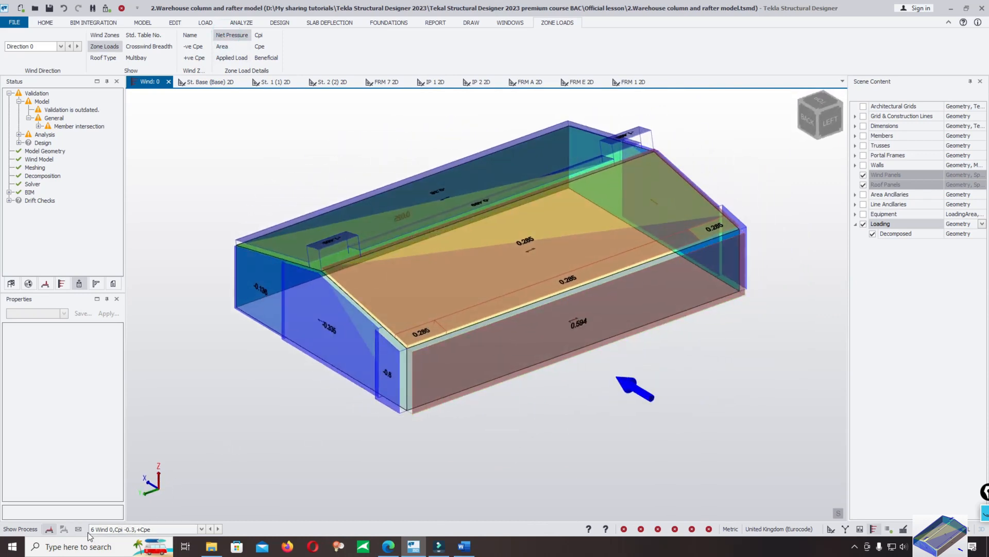
Step through the wind load cases from 7 Wind 0,Cpi -0.3,-Cpe to 9 Wind 0,Cpi 0.2,-Cpe
{"action": "left_click", "coordinate": [135, 529]}
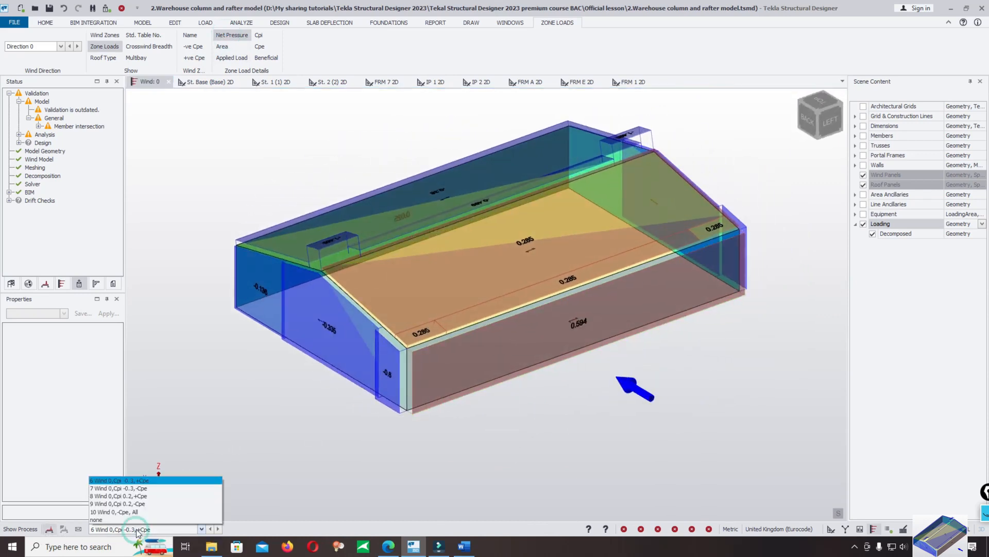
{"action": "left_click", "coordinate": [151, 489]}
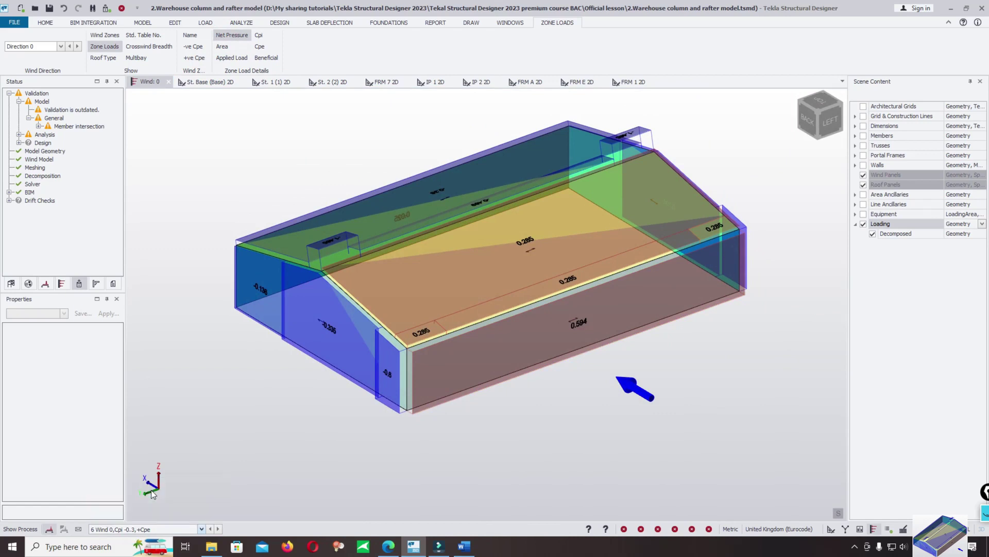
{"action": "left_click", "coordinate": [220, 529]}
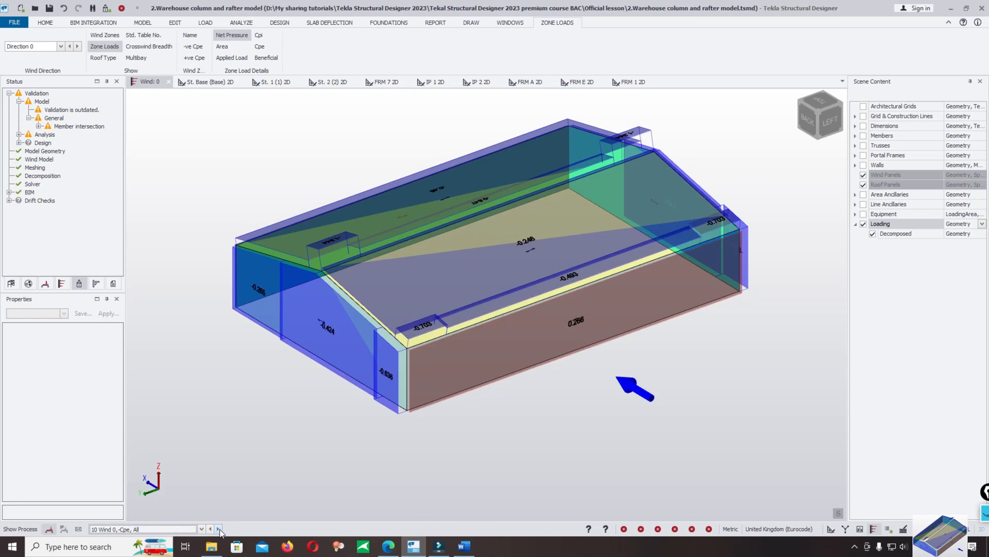
{"action": "left_click", "coordinate": [219, 529]}
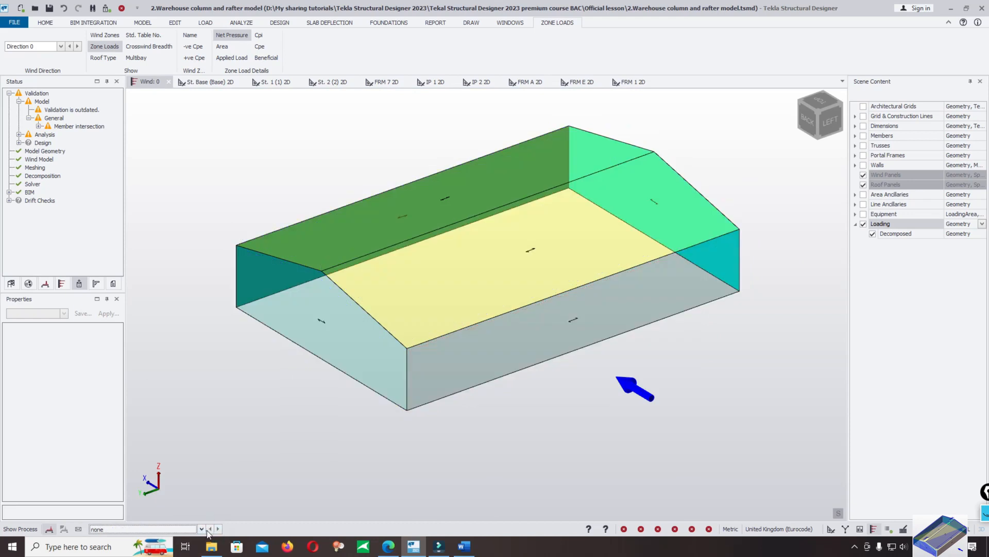
{"action": "left_click", "coordinate": [209, 530]}
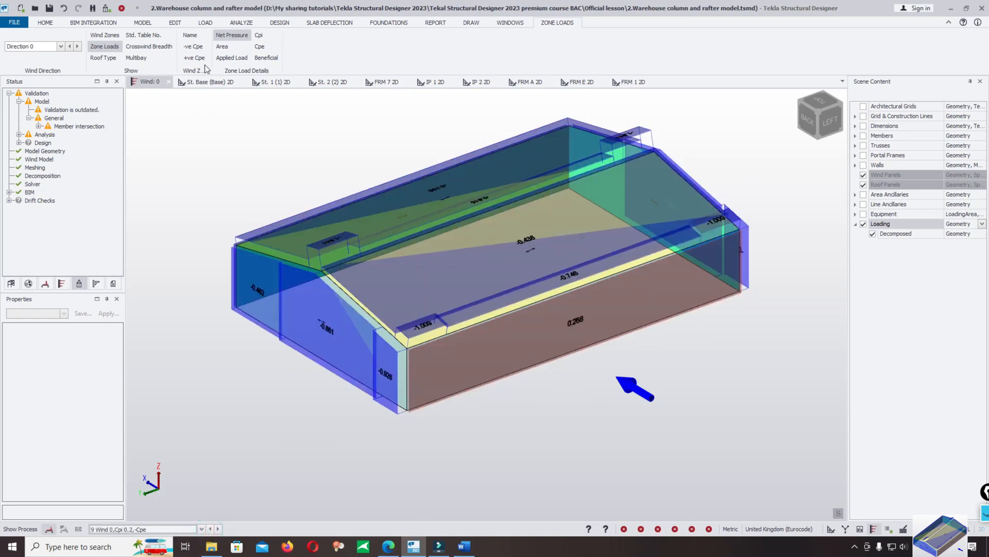
{"action": "scroll", "coordinate": [580, 347], "scroll_direction": "up", "scroll_amount": 2}
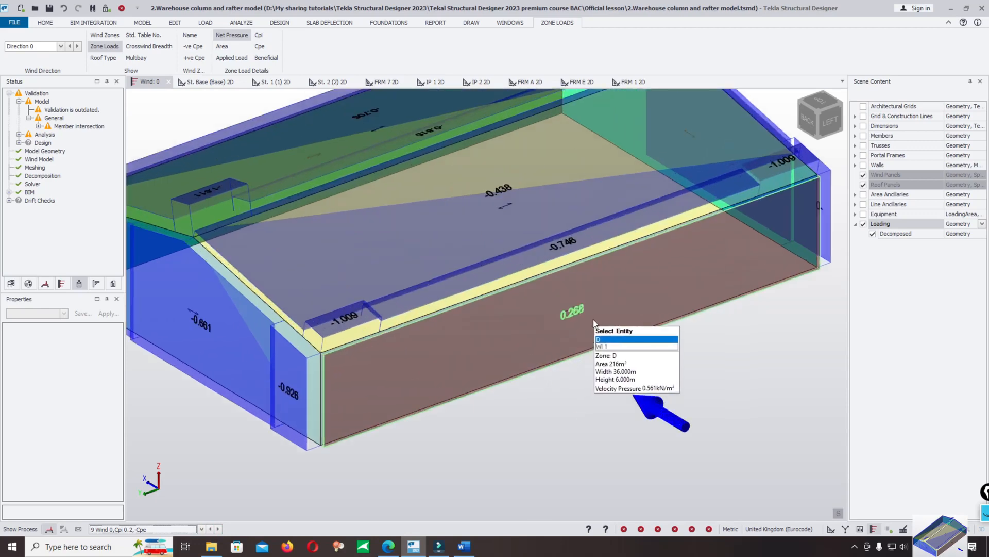
{"action": "scroll", "coordinate": [573, 363], "scroll_direction": "down", "scroll_amount": 3}
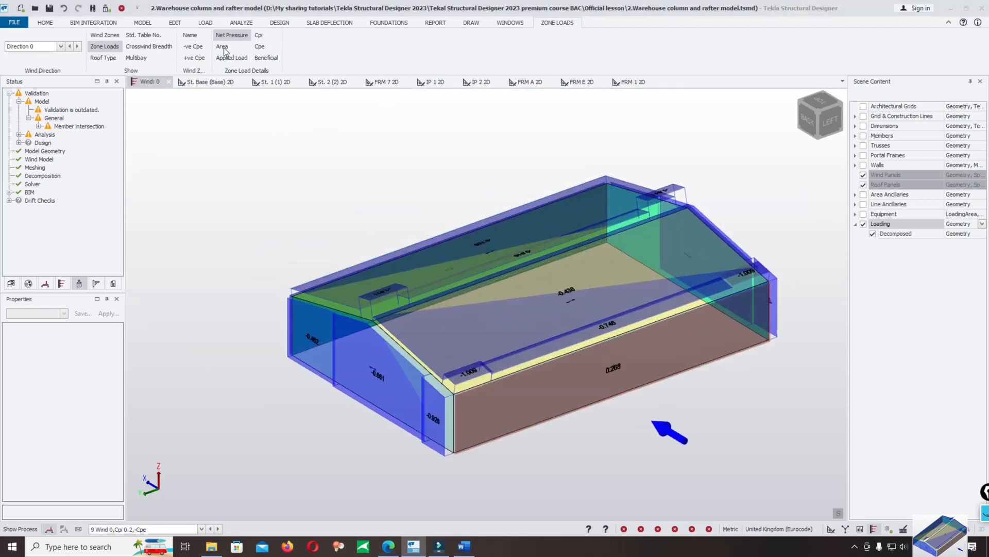
Show each zone's area, e.g. B 105 m² and H180 379 m², inspecting walls and roof
{"action": "left_click", "coordinate": [223, 46]}
{"action": "scroll", "coordinate": [643, 396], "scroll_direction": "up", "scroll_amount": 3}
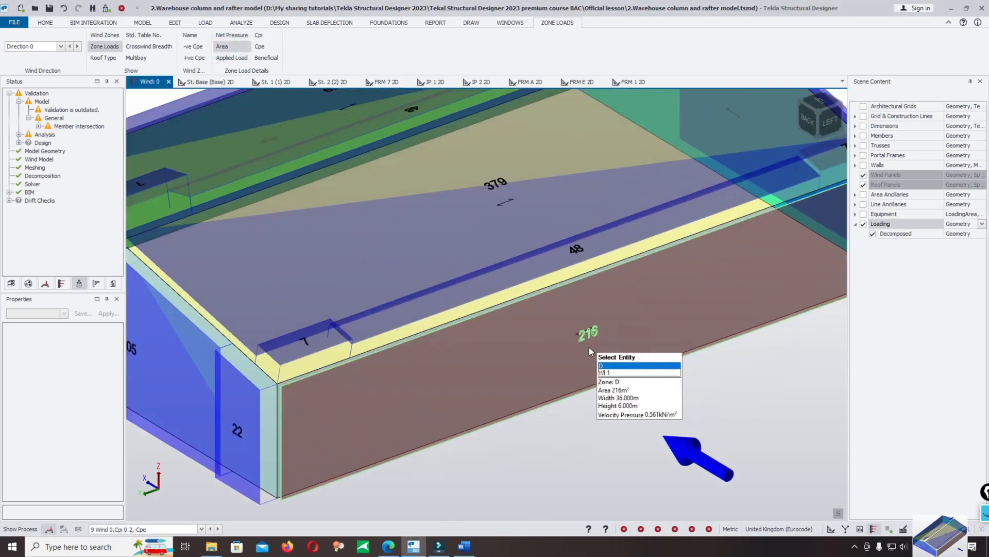
{"action": "scroll", "coordinate": [589, 347], "scroll_direction": "down", "scroll_amount": 1}
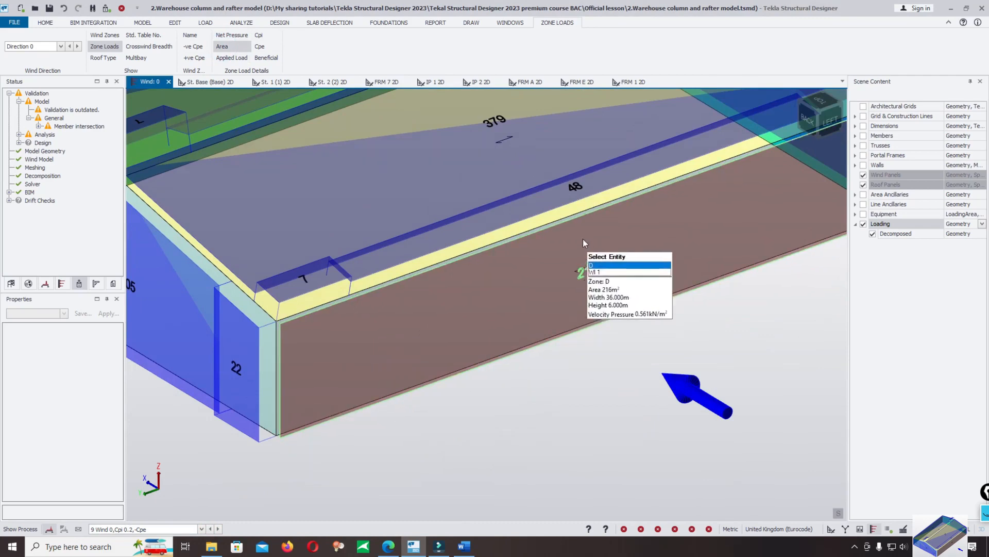
{"action": "scroll", "coordinate": [583, 239], "scroll_direction": "down", "scroll_amount": 2}
{"action": "scroll", "coordinate": [557, 339], "scroll_direction": "down", "scroll_amount": 2}
{"action": "scroll", "coordinate": [365, 430], "scroll_direction": "up", "scroll_amount": 4}
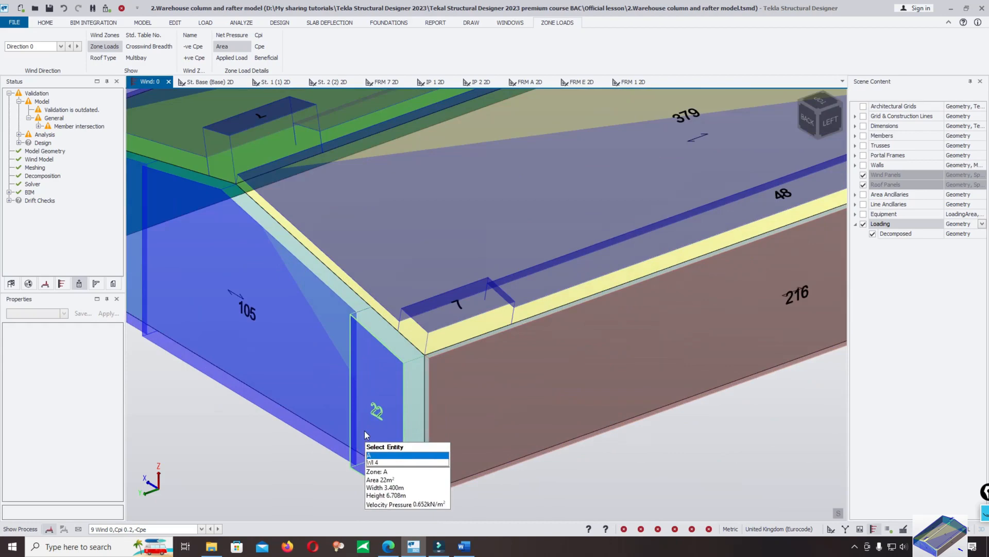
{"action": "middle_click", "coordinate": [364, 431]}
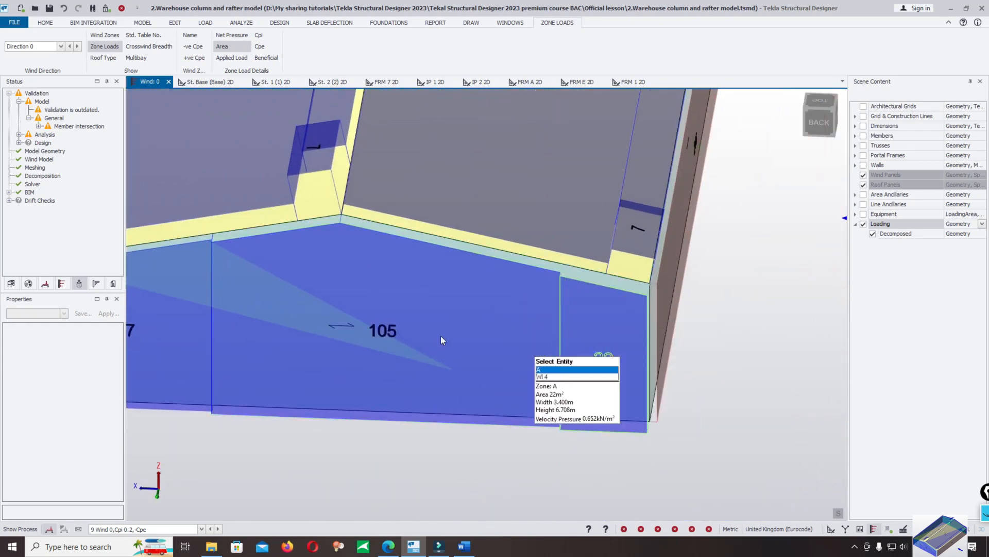
{"action": "scroll", "coordinate": [442, 340], "scroll_direction": "down", "scroll_amount": 2}
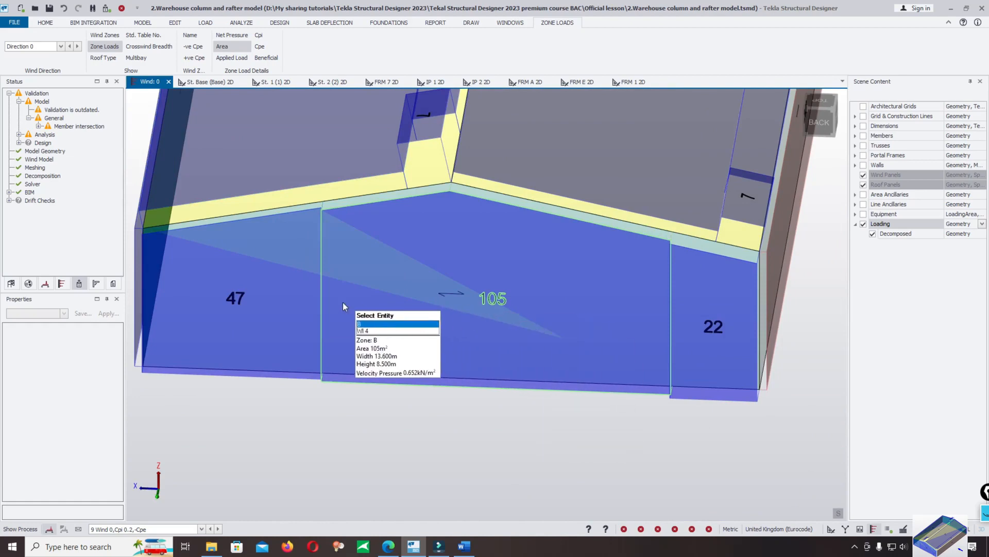
{"action": "scroll", "coordinate": [344, 307], "scroll_direction": "down", "scroll_amount": 3}
{"action": "middle_click", "coordinate": [565, 417]}
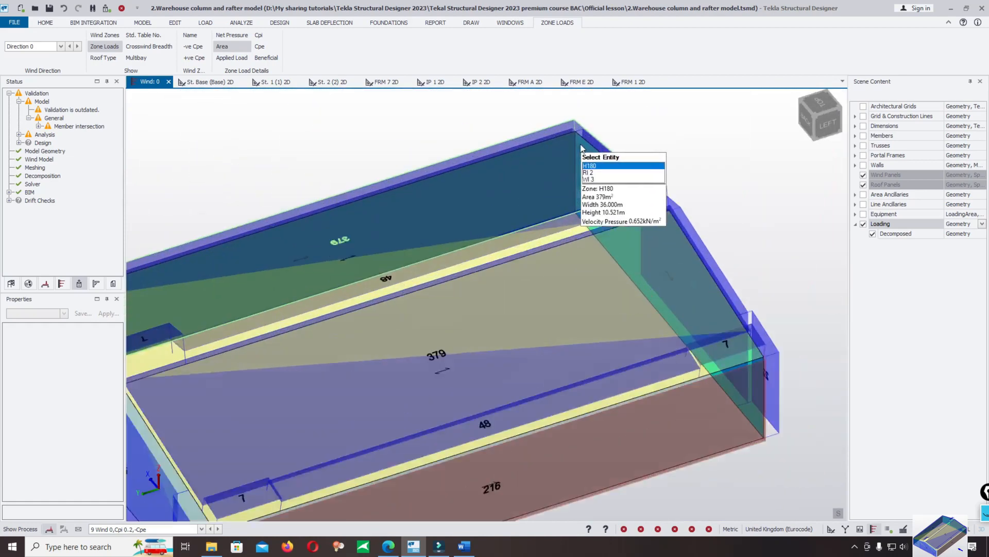
{"action": "scroll", "coordinate": [582, 149], "scroll_direction": "up", "scroll_amount": 3}
{"action": "scroll", "coordinate": [541, 194], "scroll_direction": "up", "scroll_amount": 2}
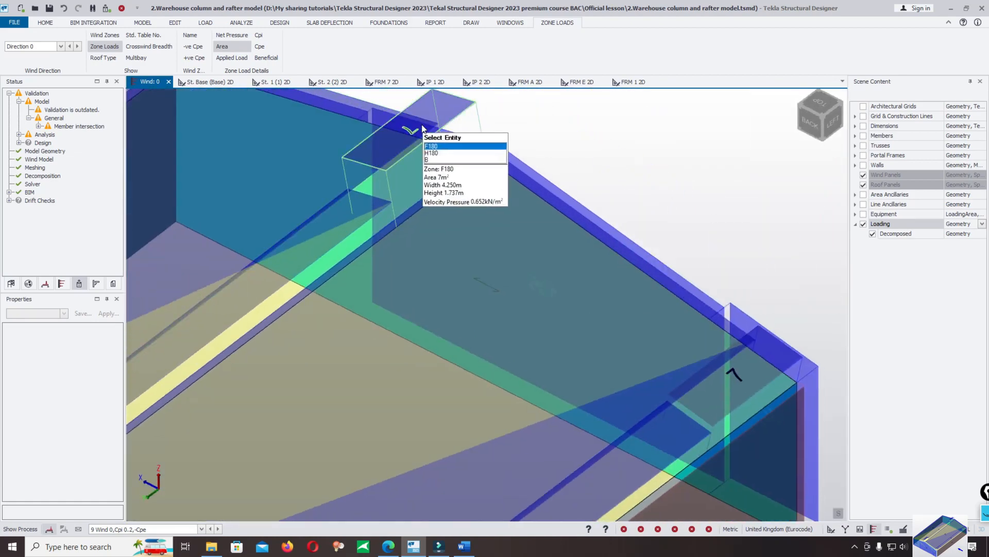
{"action": "scroll", "coordinate": [422, 129], "scroll_direction": "down", "scroll_amount": 5}
{"action": "left_click_drag", "start_coordinate": [587, 162], "coordinate": [573, 359]}
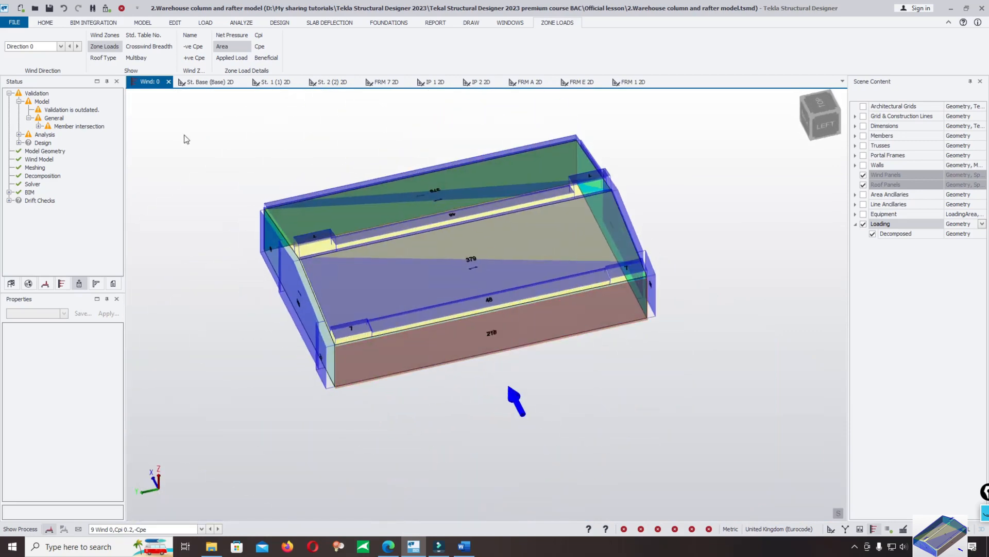
{"action": "left_click", "coordinate": [232, 58]}
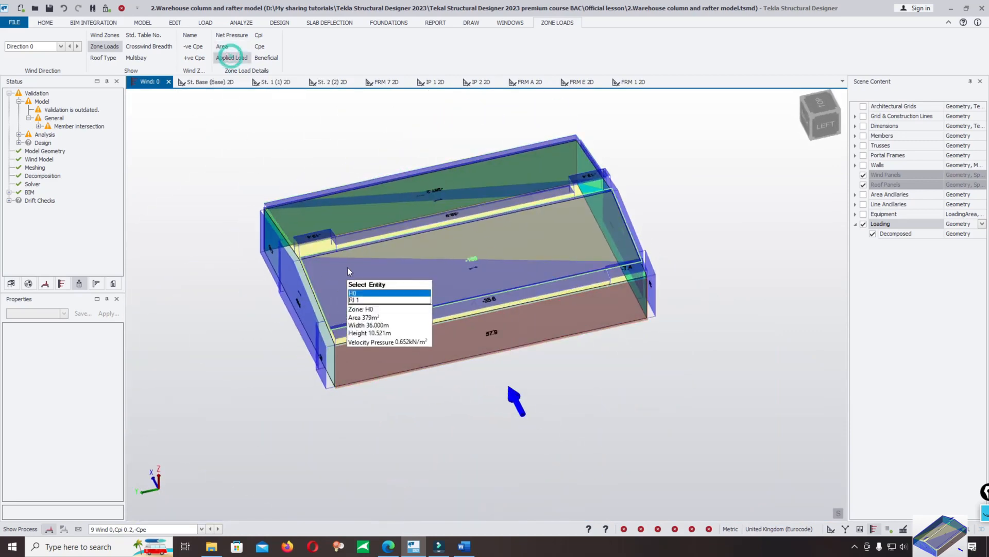
{"action": "scroll", "coordinate": [459, 371], "scroll_direction": "up", "scroll_amount": 3}
{"action": "left_click_drag", "start_coordinate": [458, 372], "coordinate": [484, 367]}
{"action": "scroll", "coordinate": [525, 332], "scroll_direction": "up", "scroll_amount": 4}
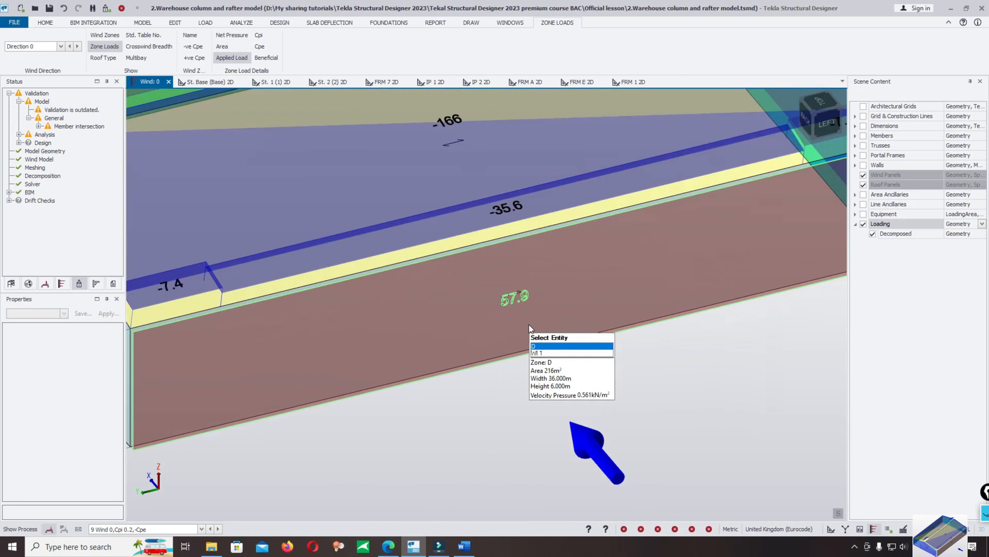
{"action": "scroll", "coordinate": [516, 344], "scroll_direction": "down", "scroll_amount": 4}
{"action": "scroll", "coordinate": [530, 319], "scroll_direction": "up", "scroll_amount": 4}
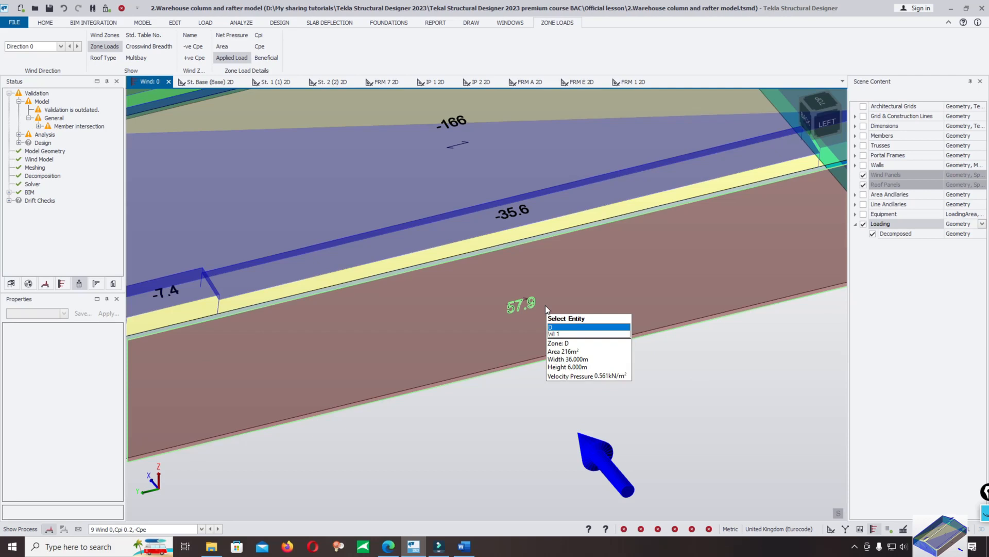
{"action": "scroll", "coordinate": [545, 306], "scroll_direction": "down", "scroll_amount": 3}
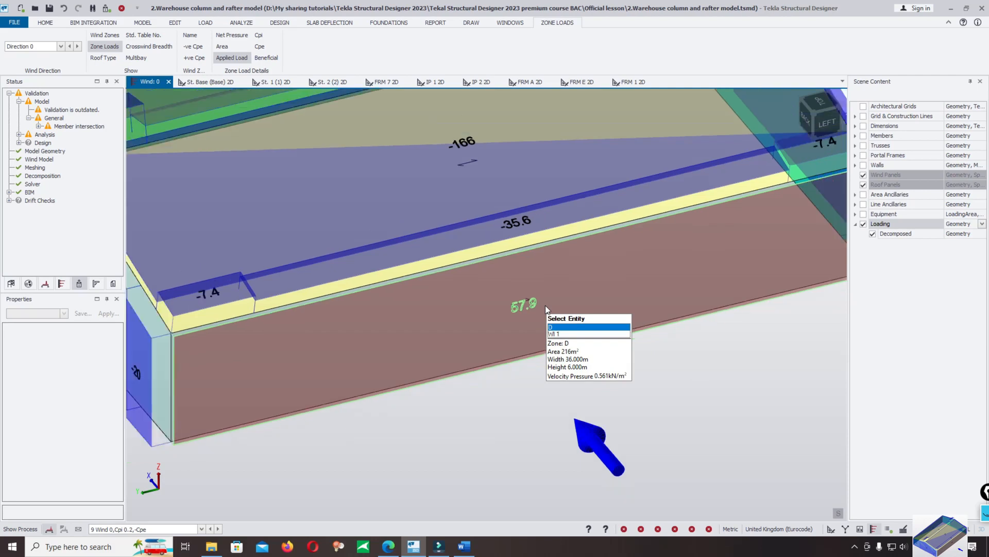
{"action": "scroll", "coordinate": [554, 282], "scroll_direction": "down", "scroll_amount": 3}
{"action": "scroll", "coordinate": [555, 282], "scroll_direction": "down", "scroll_amount": 3}
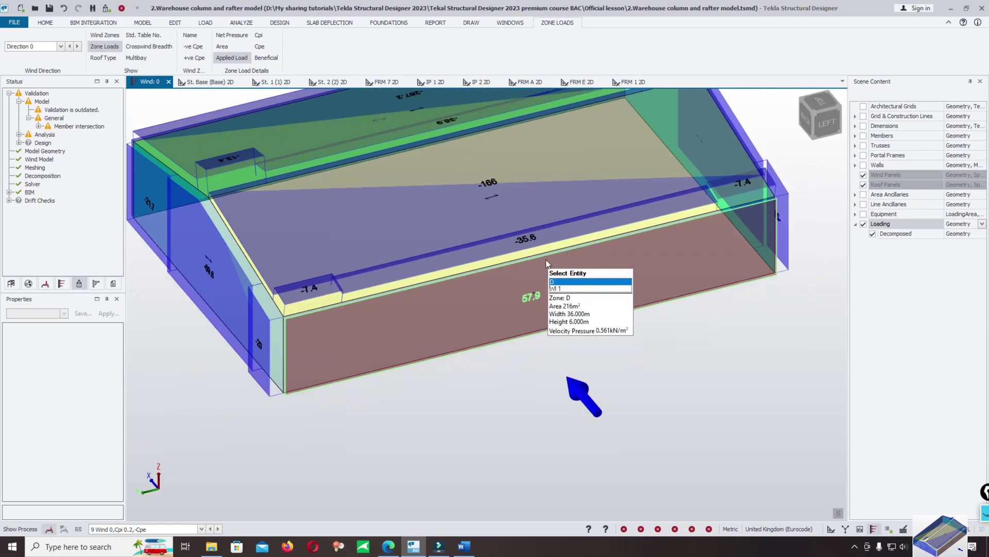
Toggle between Cpi and Cpe labels, finishing with Cpi 0.2 on every face
{"action": "left_click", "coordinate": [260, 46]}
{"action": "scroll", "coordinate": [260, 47], "scroll_direction": "down", "scroll_amount": 3}
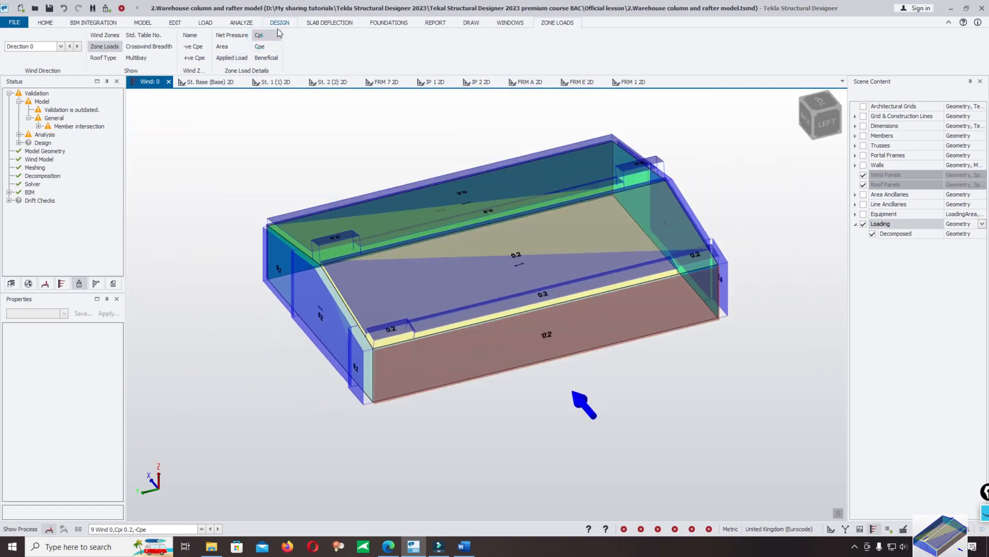
{"action": "left_click", "coordinate": [259, 47]}
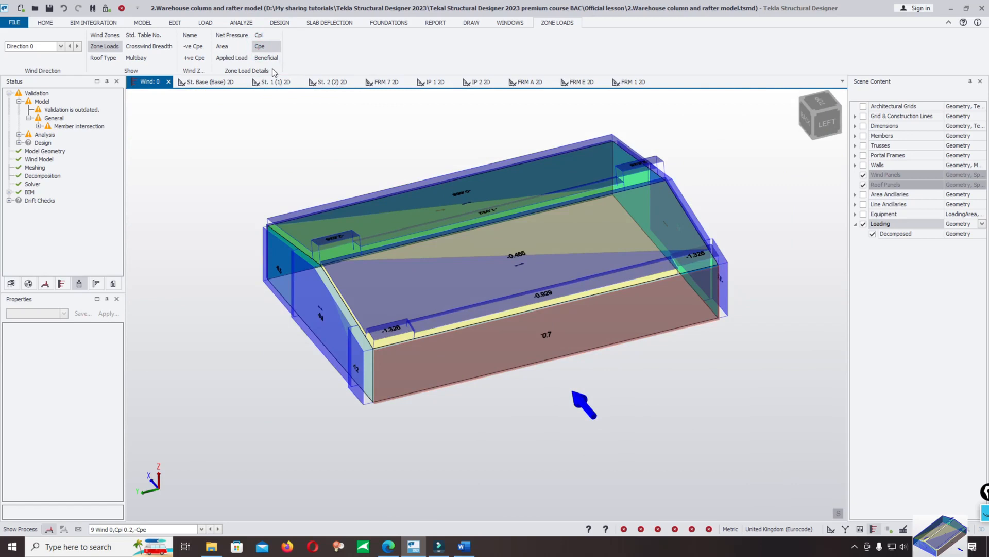
{"action": "left_click", "coordinate": [271, 60]}
{"action": "left_click_drag", "start_coordinate": [468, 416], "coordinate": [555, 370]}
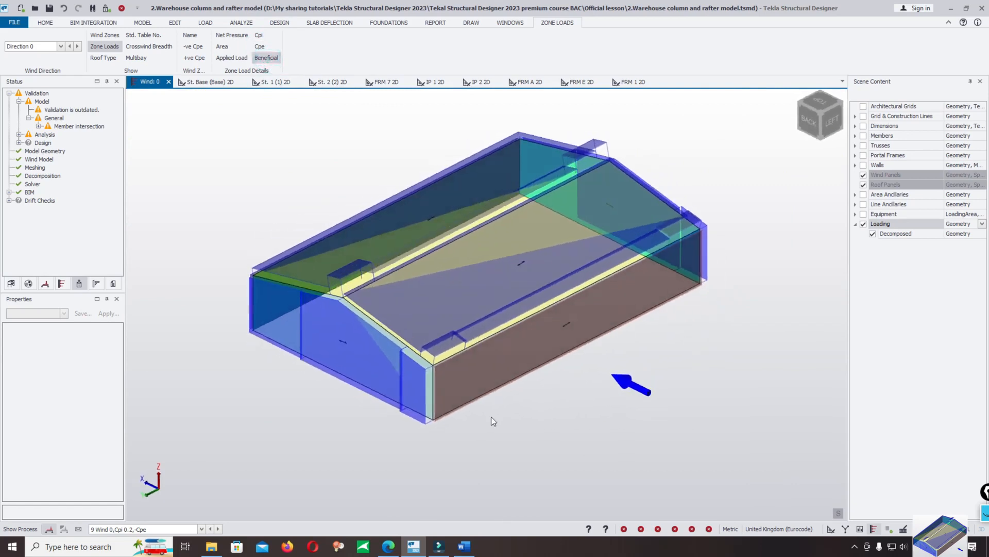
{"action": "left_click", "coordinate": [259, 36]}
{"action": "left_click_drag", "start_coordinate": [468, 309], "coordinate": [510, 294]}
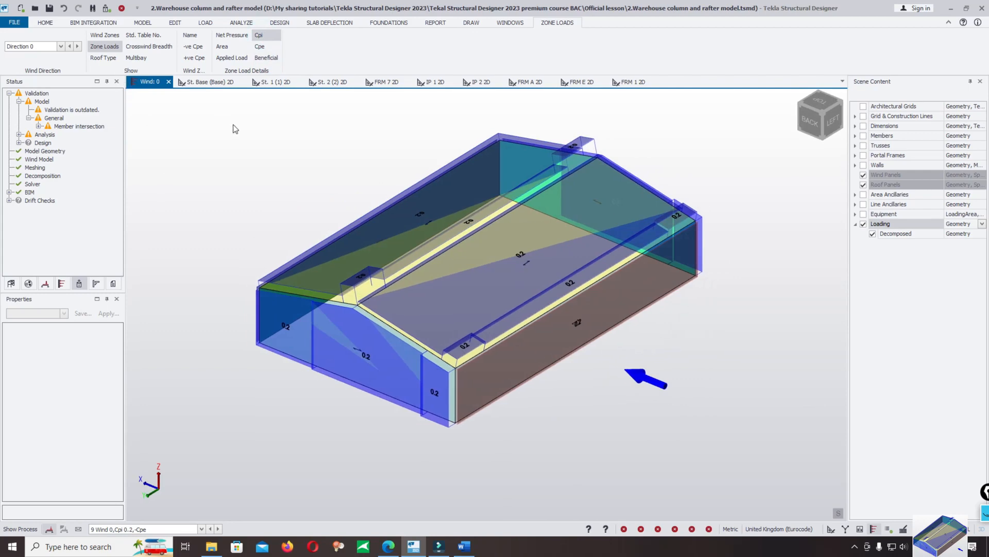
Review the Cpi labels for wind directions 90 and 180 from several angles
{"action": "left_click", "coordinate": [60, 47]}
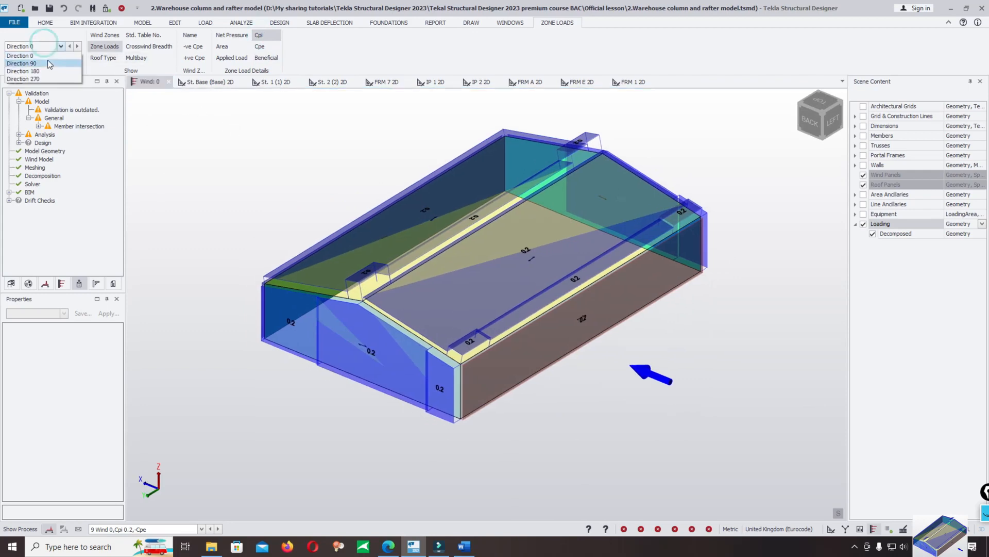
{"action": "left_click", "coordinate": [47, 64]}
{"action": "left_click_drag", "start_coordinate": [460, 368], "coordinate": [541, 340]}
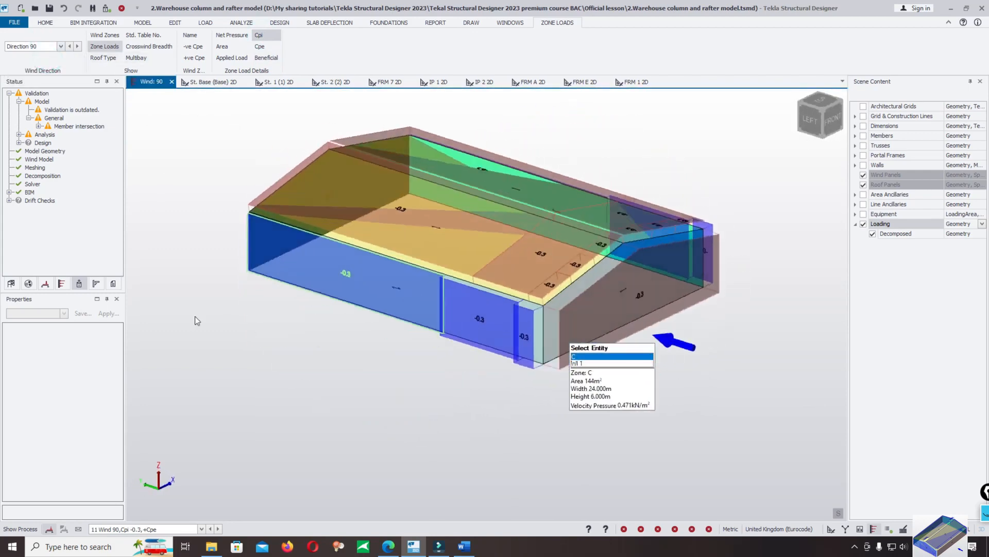
{"action": "mouse_move", "coordinate": [465, 309]}
{"action": "left_mouse_down"}
{"action": "mouse_move", "coordinate": [503, 348]}
{"action": "mouse_move", "coordinate": [495, 403]}
{"action": "left_mouse_up"}
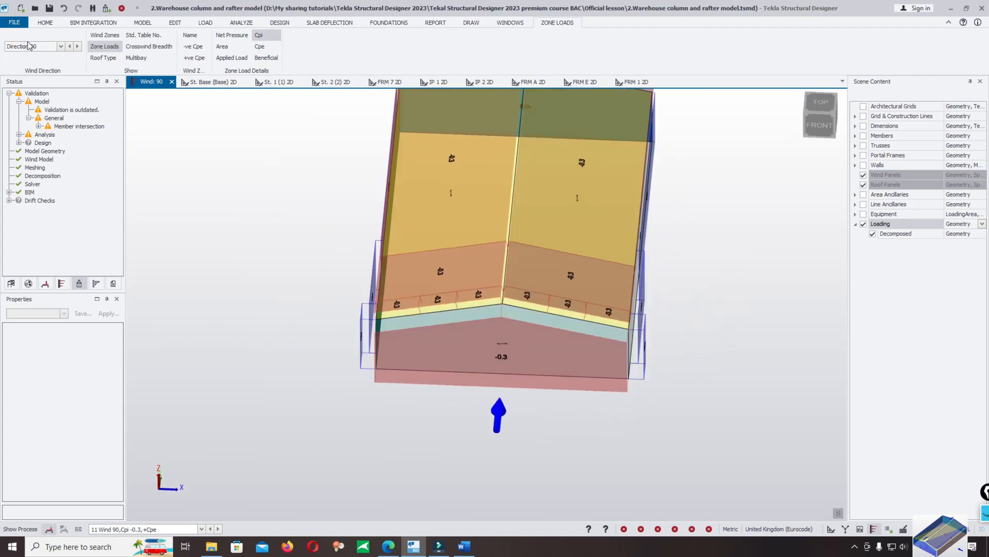
{"action": "left_click", "coordinate": [31, 46]}
{"action": "left_click", "coordinate": [32, 71]}
{"action": "mouse_move", "coordinate": [464, 309]}
{"action": "left_mouse_down"}
{"action": "mouse_move", "coordinate": [524, 385]}
{"action": "mouse_move", "coordinate": [306, 342]}
{"action": "left_mouse_up"}
Switch to direction 270 and step its loadcases until none is displayed
{"action": "left_click", "coordinate": [32, 47]}
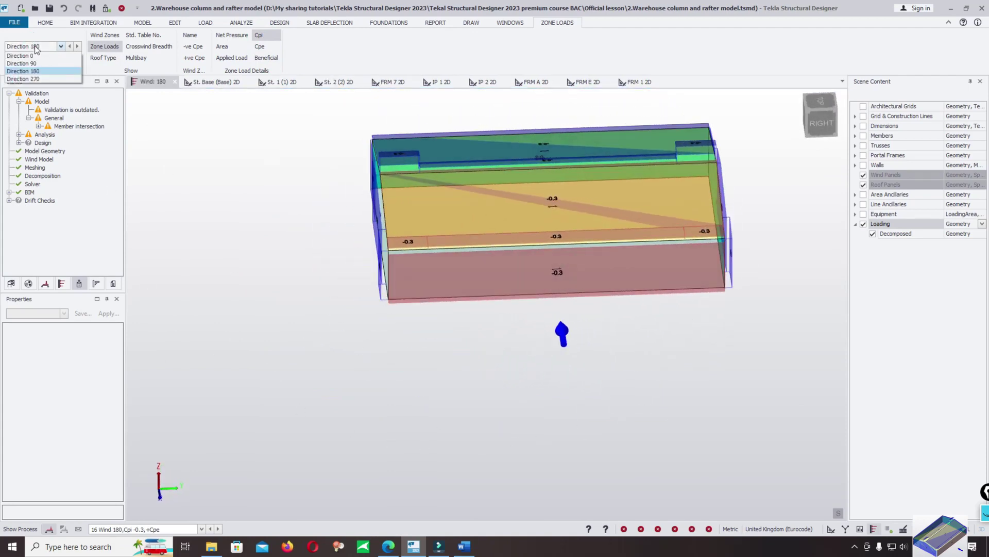
{"action": "left_click", "coordinate": [31, 77]}
{"action": "mouse_move", "coordinate": [364, 243]}
{"action": "left_mouse_down"}
{"action": "mouse_move", "coordinate": [458, 392]}
{"action": "mouse_move", "coordinate": [204, 472]}
{"action": "left_mouse_up"}
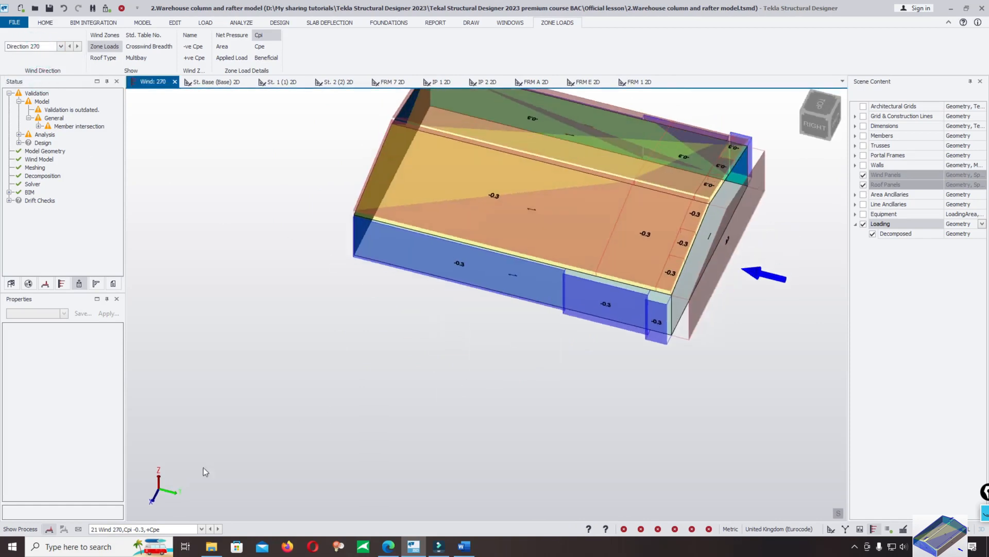
{"action": "left_click", "coordinate": [202, 529]}
{"action": "left_click", "coordinate": [126, 478]}
{"action": "left_click", "coordinate": [220, 529]}
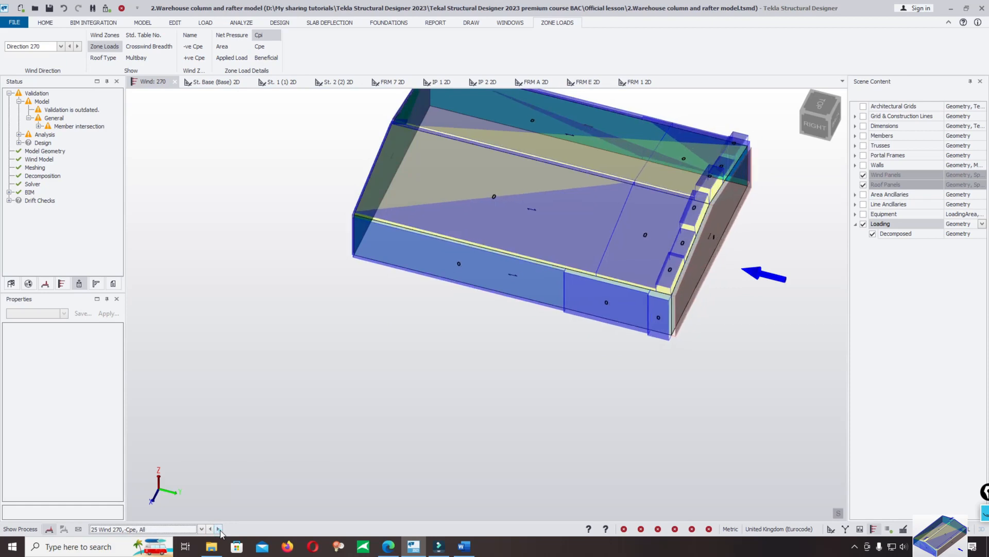
{"action": "left_click", "coordinate": [220, 529]}
{"action": "mouse_move", "coordinate": [332, 371]}
{"action": "left_mouse_down"}
{"action": "mouse_move", "coordinate": [41, 360]}
{"action": "mouse_move", "coordinate": [701, 380]}
{"action": "mouse_move", "coordinate": [512, 381]}
{"action": "left_mouse_up"}
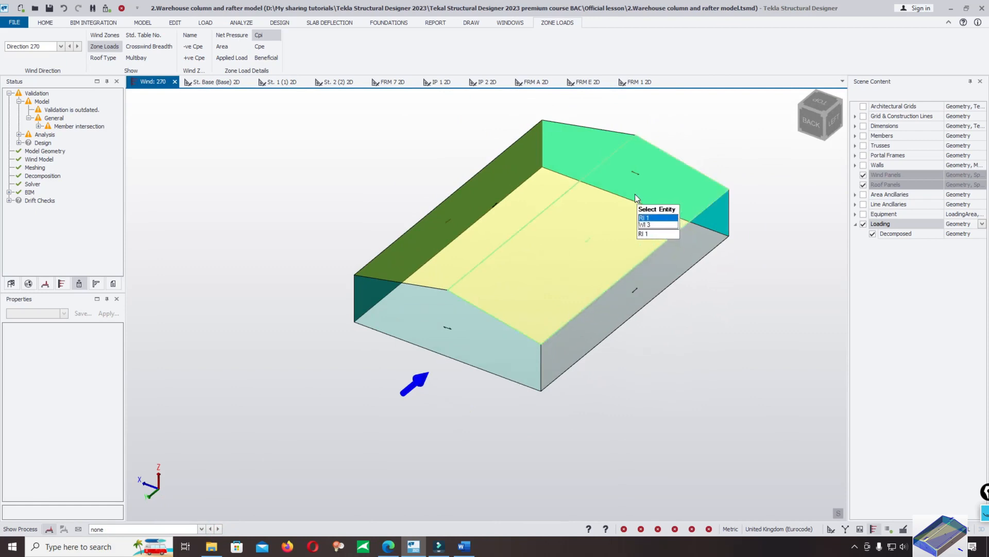
{"action": "scroll", "coordinate": [556, 310], "scroll_direction": "up", "scroll_amount": 2}
Orbit the unloaded model, then reveal the hidden system tray icons
{"action": "mouse_move", "coordinate": [490, 361]}
{"action": "left_mouse_down"}
{"action": "mouse_move", "coordinate": [547, 383]}
{"action": "mouse_move", "coordinate": [515, 327]}
{"action": "mouse_move", "coordinate": [417, 253]}
{"action": "left_mouse_up"}
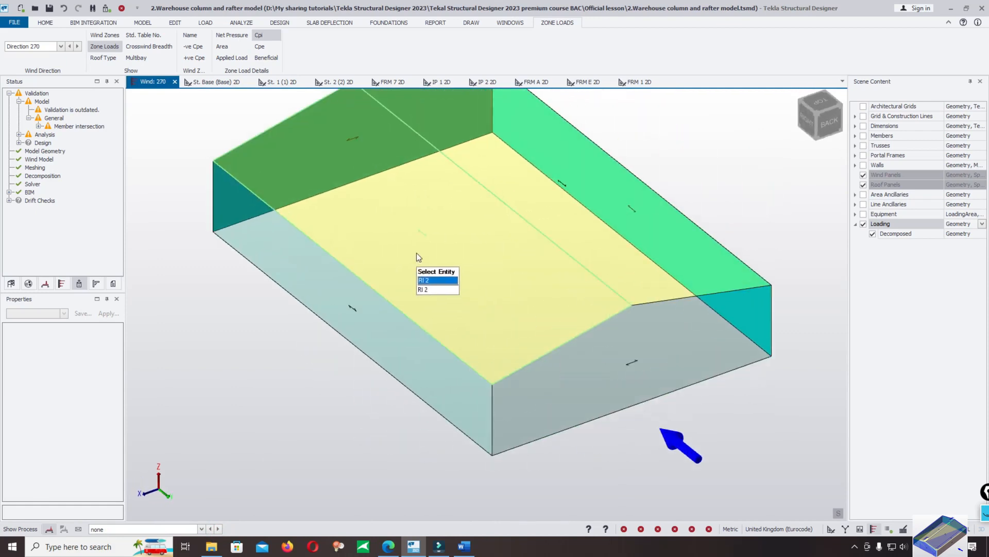
{"action": "scroll", "coordinate": [474, 320], "scroll_direction": "down", "scroll_amount": 2}
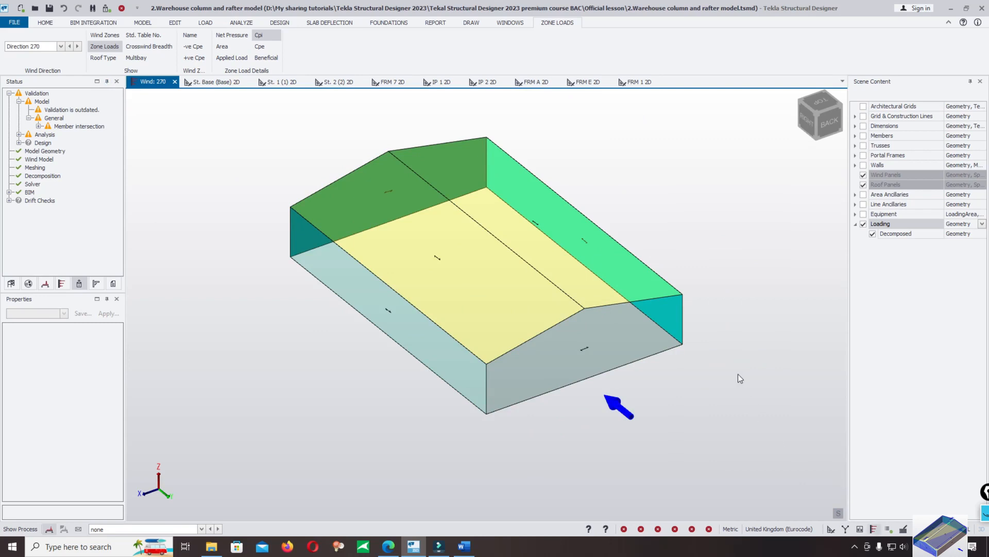
{"action": "left_click", "coordinate": [854, 547]}
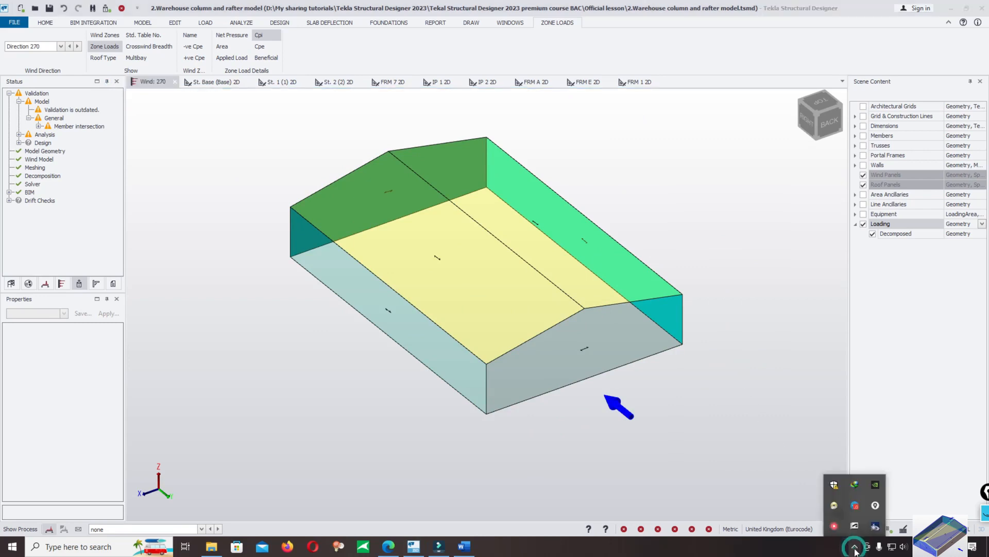